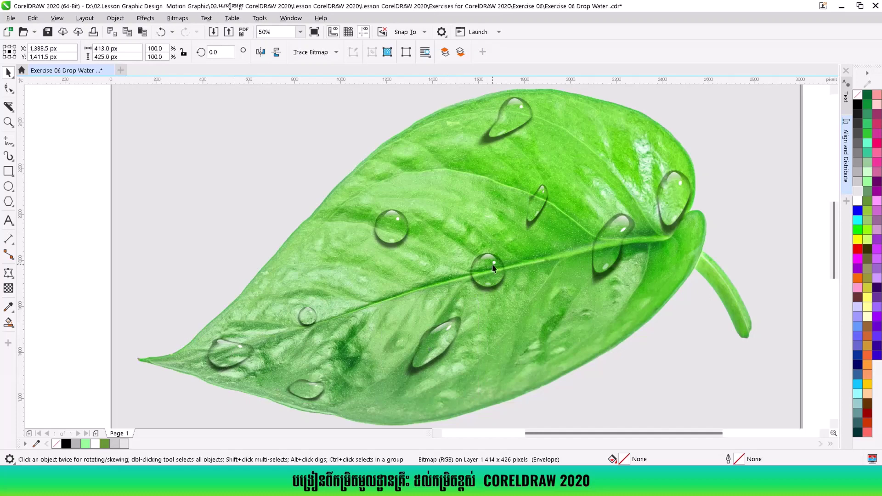
Shift the round drop on the midrib and the elongated drop near the stem slightly left on the sample leaf, then deselect.
{"action": "left_click_drag", "start_coordinate": [492, 262], "coordinate": [463, 264]}
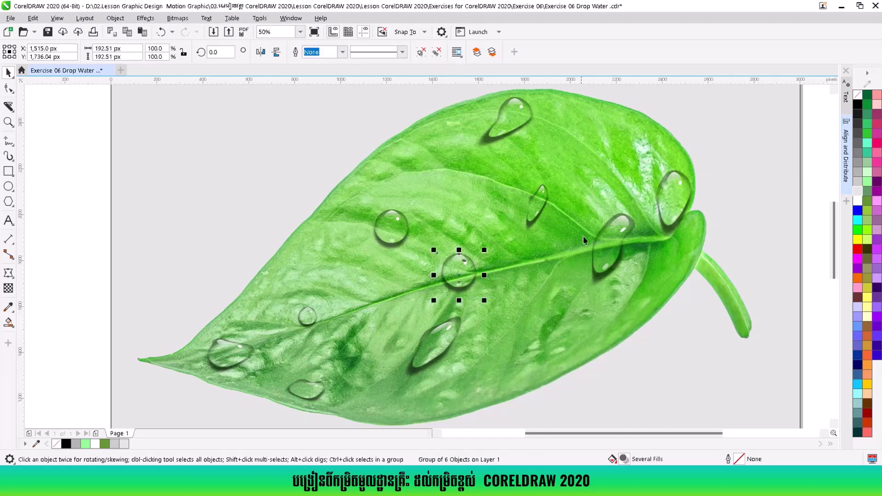
{"action": "left_click_drag", "start_coordinate": [601, 244], "coordinate": [588, 239]}
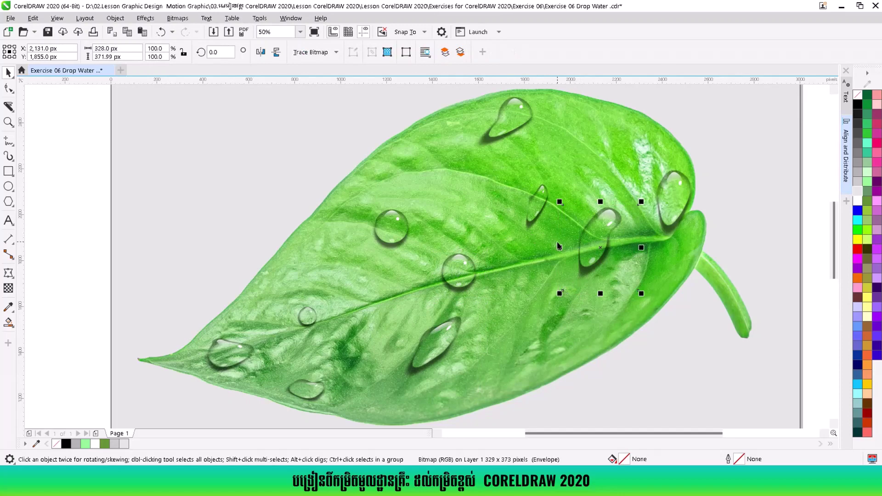
{"action": "scroll", "coordinate": [508, 362], "scroll_direction": "down", "scroll_amount": 2}
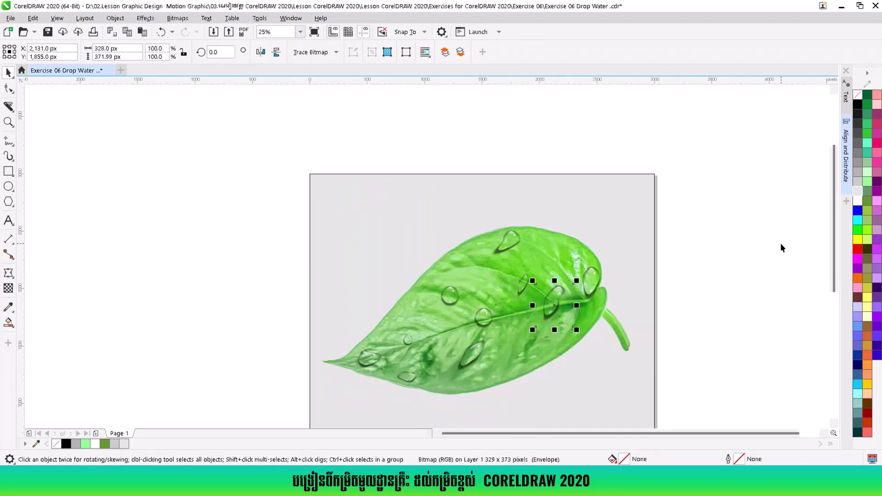
{"action": "left_click_drag", "start_coordinate": [832, 207], "coordinate": [831, 242]}
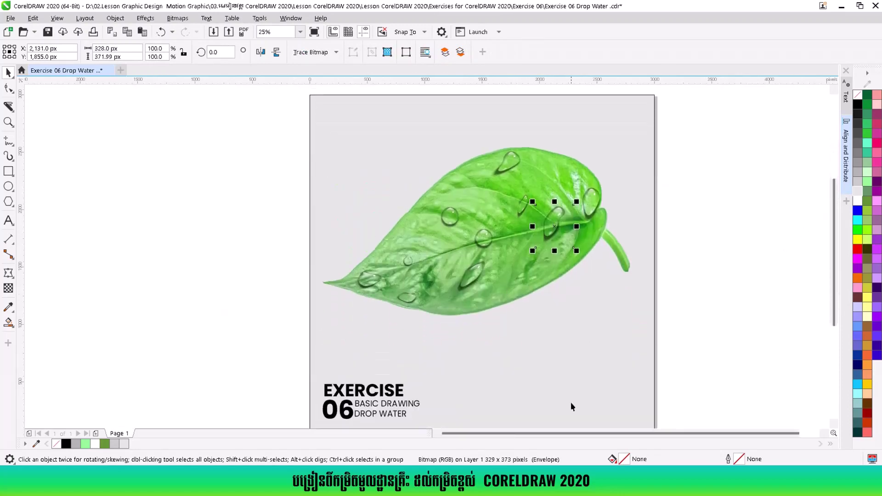
{"action": "left_click_drag", "start_coordinate": [568, 435], "coordinate": [588, 434]}
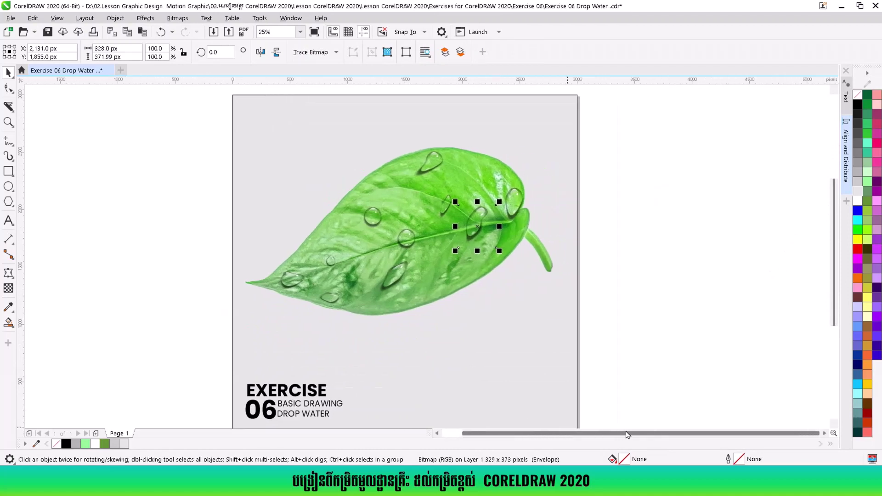
{"action": "left_click", "coordinate": [643, 266]}
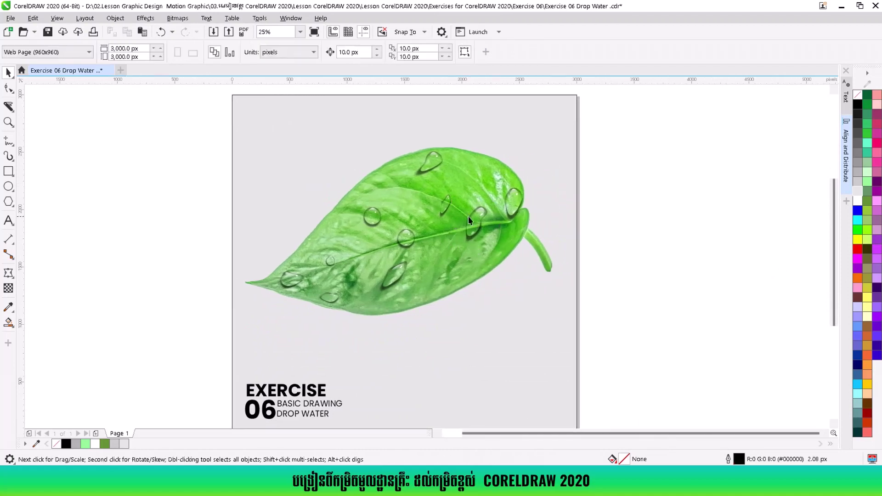
Import the 01.Green leave image from the Exercise 06 folder and place it beside the page at about 2,056 px wide.
{"action": "left_click", "coordinate": [10, 18]}
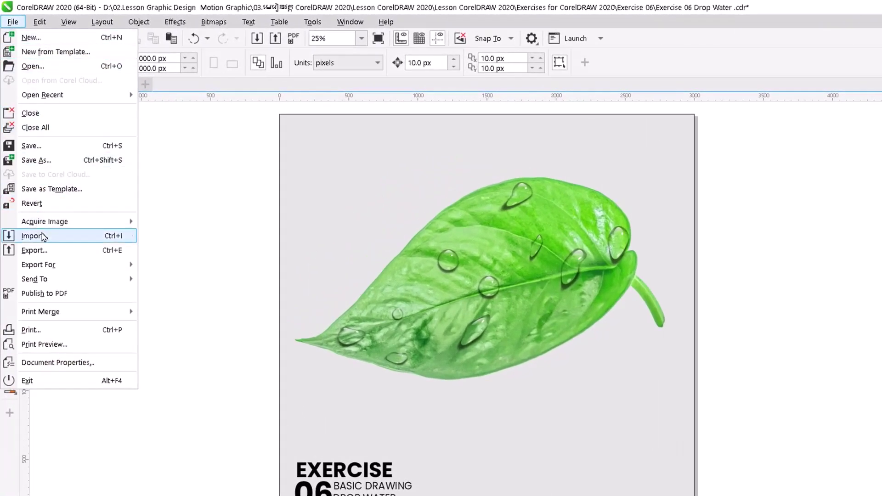
{"action": "left_click", "coordinate": [34, 236]}
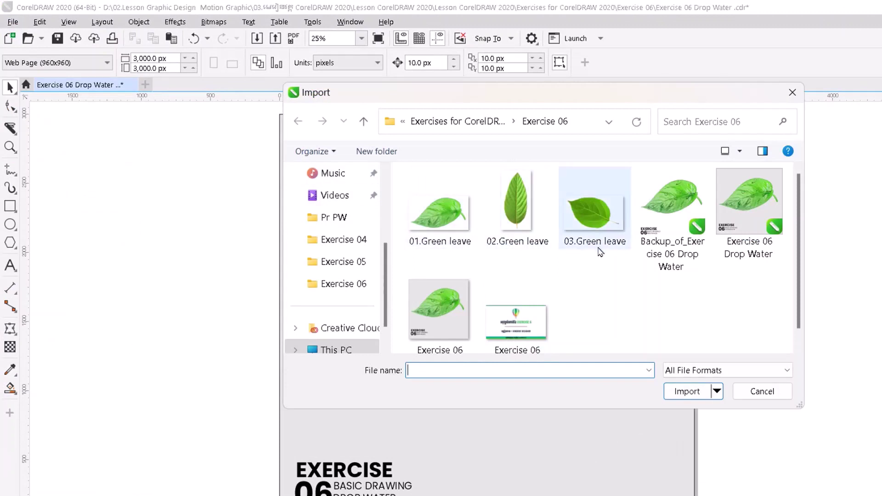
{"action": "left_click", "coordinate": [450, 236]}
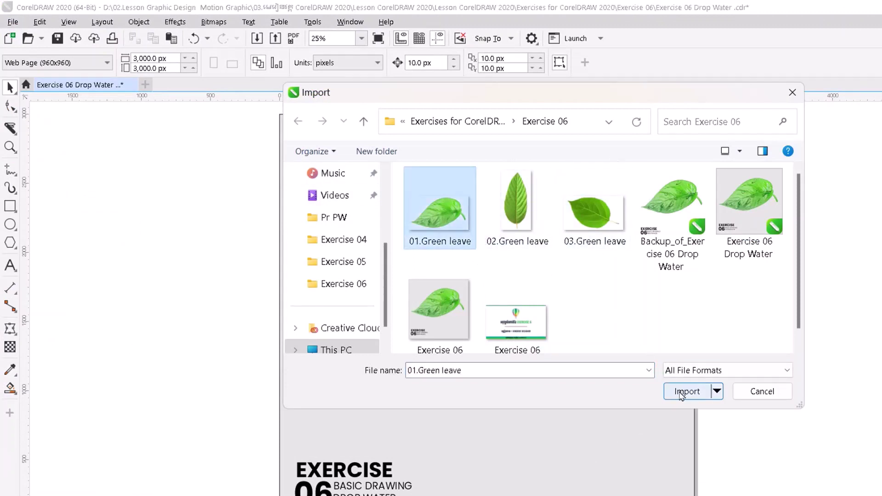
{"action": "left_click", "coordinate": [687, 391]}
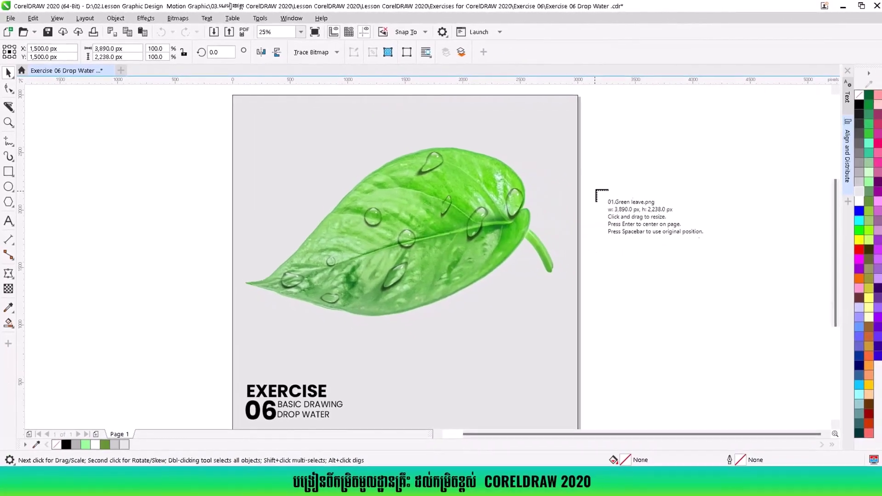
{"action": "left_click_drag", "start_coordinate": [588, 165], "coordinate": [834, 367]}
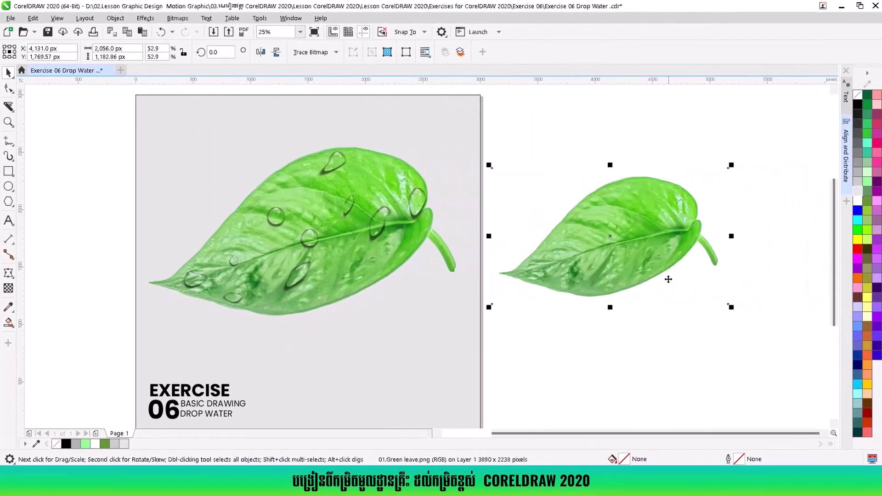
Enlarge the imported leaf to about 2,508 by 1,443 px, nudge it upward and lock it in place.
{"action": "left_click_drag", "start_coordinate": [731, 307], "coordinate": [777, 327]}
{"action": "left_click_drag", "start_coordinate": [640, 260], "coordinate": [642, 245]}
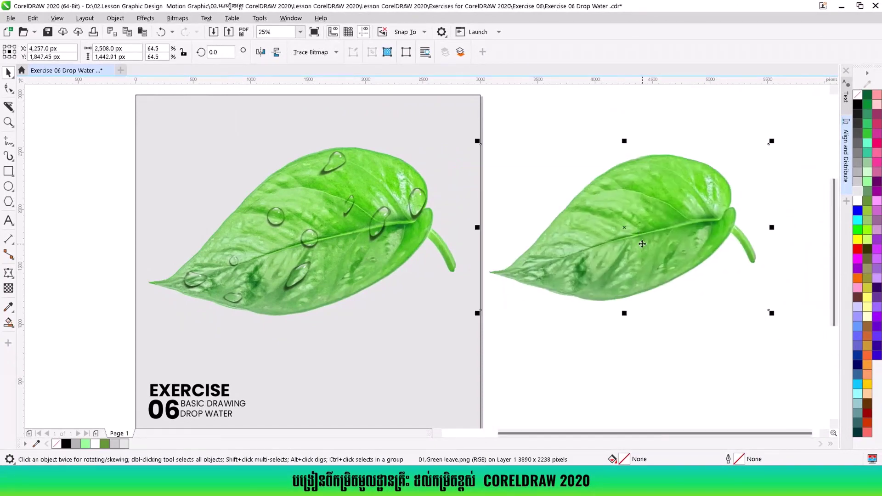
{"action": "right_click", "coordinate": [624, 212]}
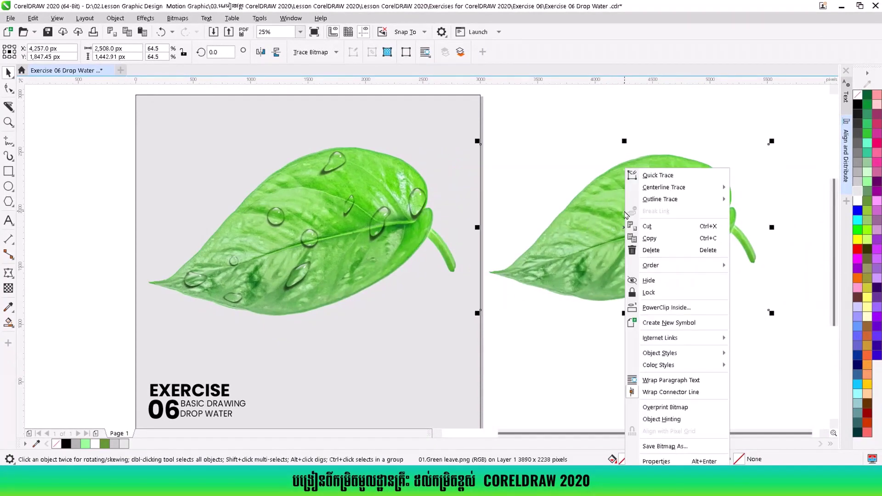
{"action": "left_click", "coordinate": [647, 293]}
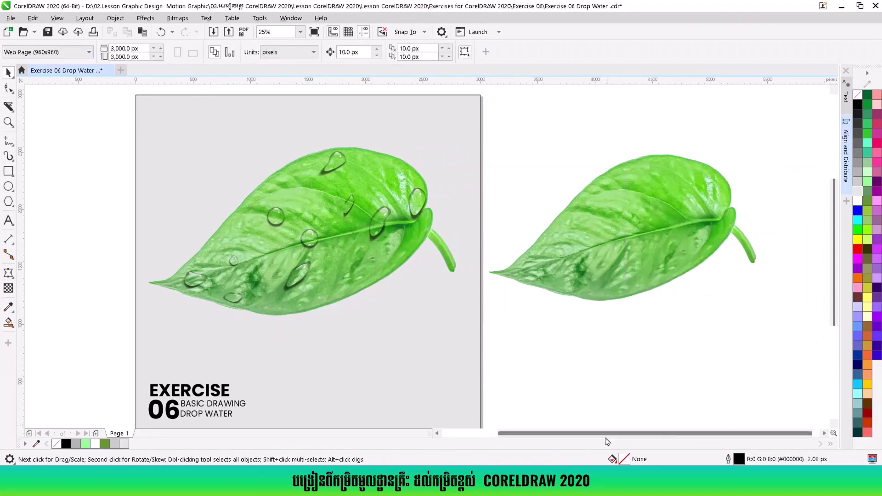
Draw a circle about 189 px across just above the midrib of the locked leaf and fill it with light grey #E6E6E6.
{"action": "left_click_drag", "start_coordinate": [622, 434], "coordinate": [631, 439]}
{"action": "scroll", "coordinate": [739, 205], "scroll_direction": "up", "scroll_amount": 1}
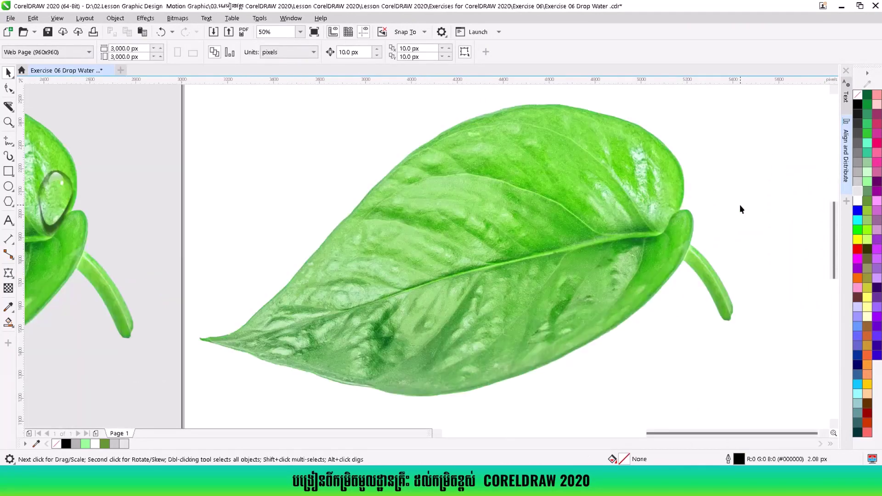
{"action": "left_click_drag", "start_coordinate": [663, 429], "coordinate": [583, 431]}
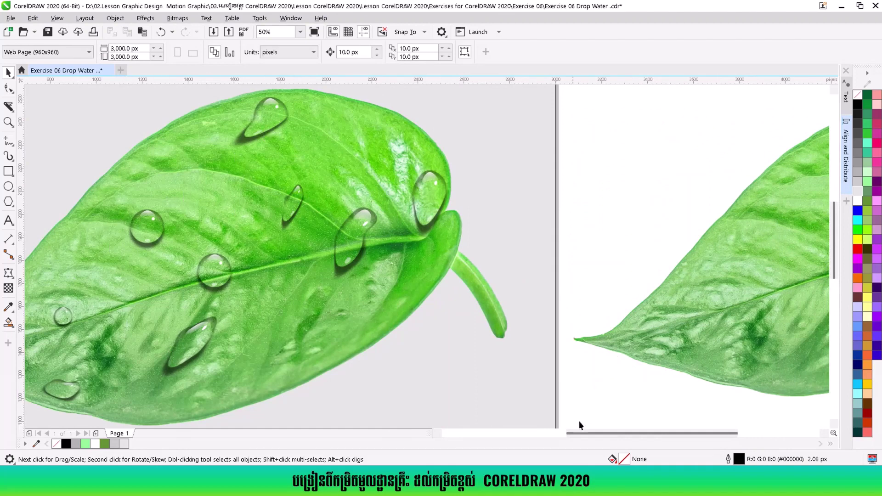
{"action": "left_click_drag", "start_coordinate": [632, 434], "coordinate": [717, 447]}
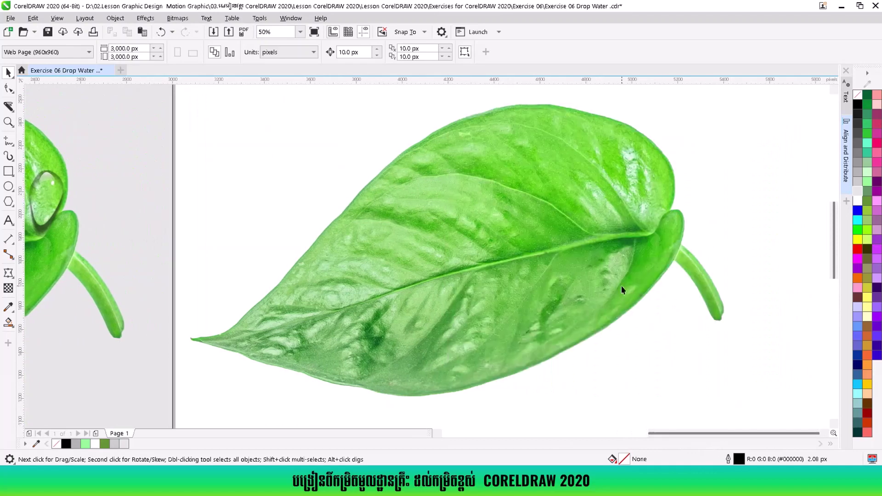
{"action": "scroll", "coordinate": [621, 289], "scroll_direction": "up", "scroll_amount": 2}
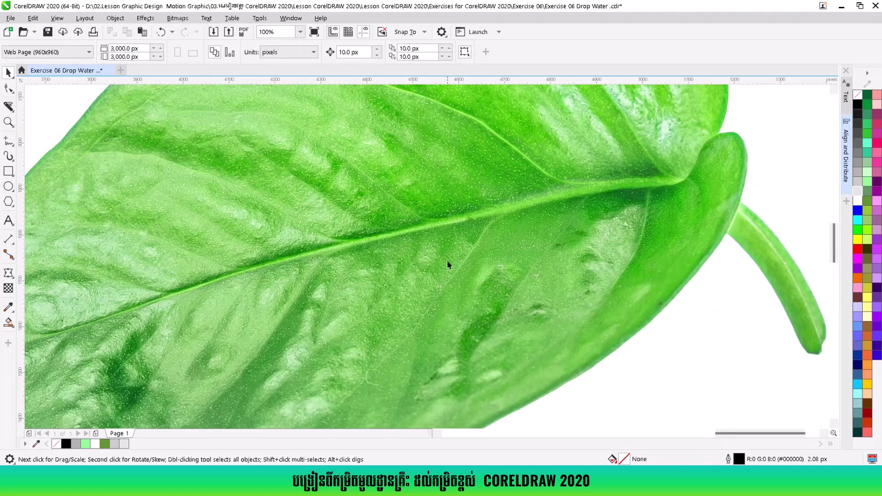
{"action": "scroll", "coordinate": [461, 284], "scroll_direction": "down", "scroll_amount": 2}
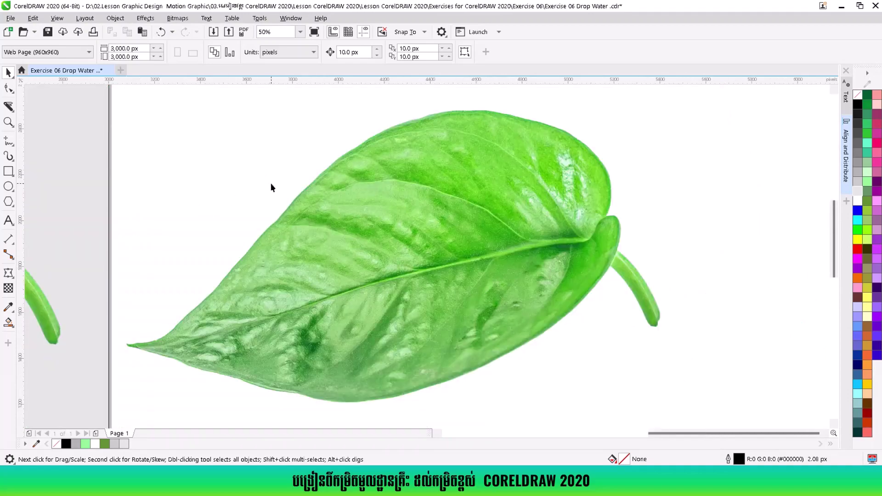
{"action": "left_click", "coordinate": [9, 187]}
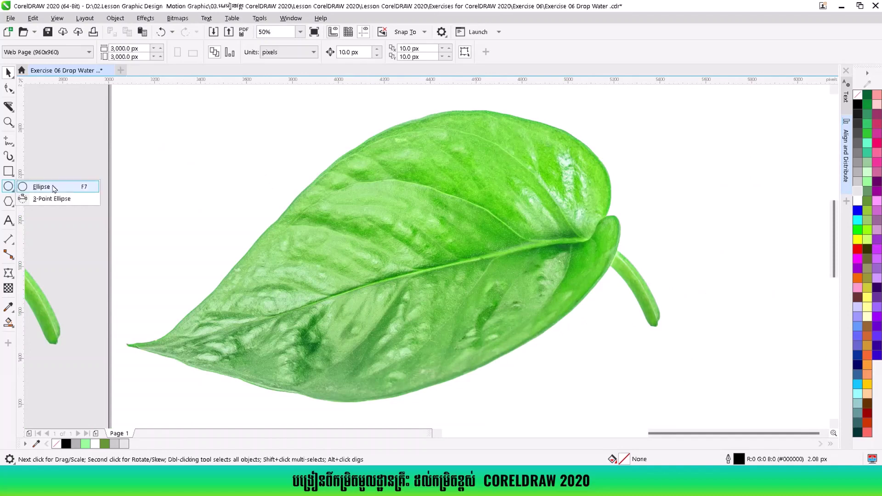
{"action": "left_click", "coordinate": [57, 188]}
{"action": "scroll", "coordinate": [436, 225], "scroll_direction": "up", "scroll_amount": 2}
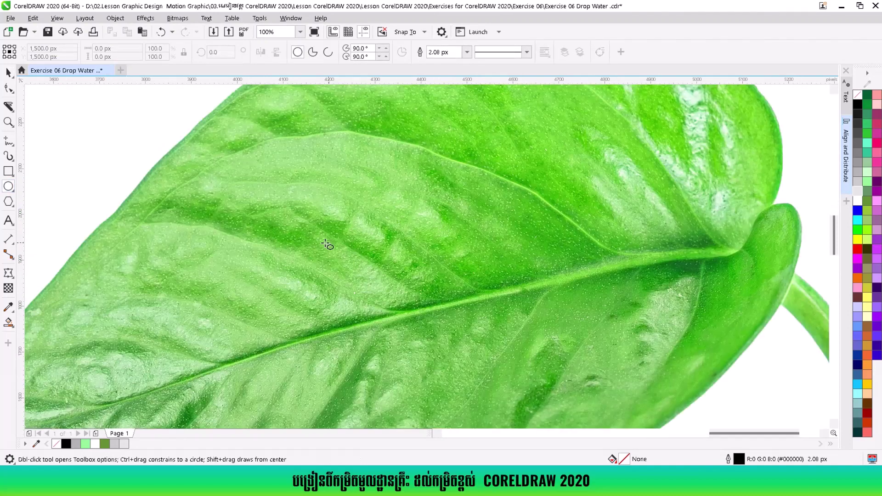
{"action": "left_click_drag", "start_coordinate": [344, 221], "coordinate": [430, 301]}
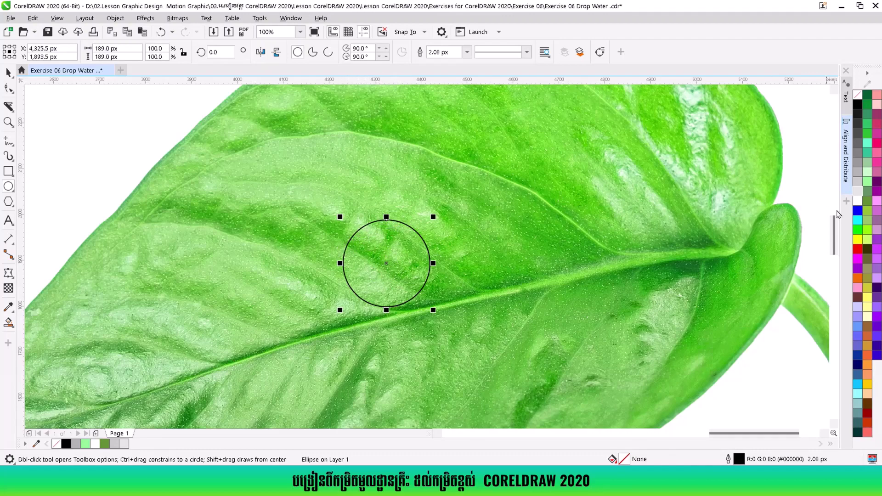
{"action": "left_click", "coordinate": [858, 193]}
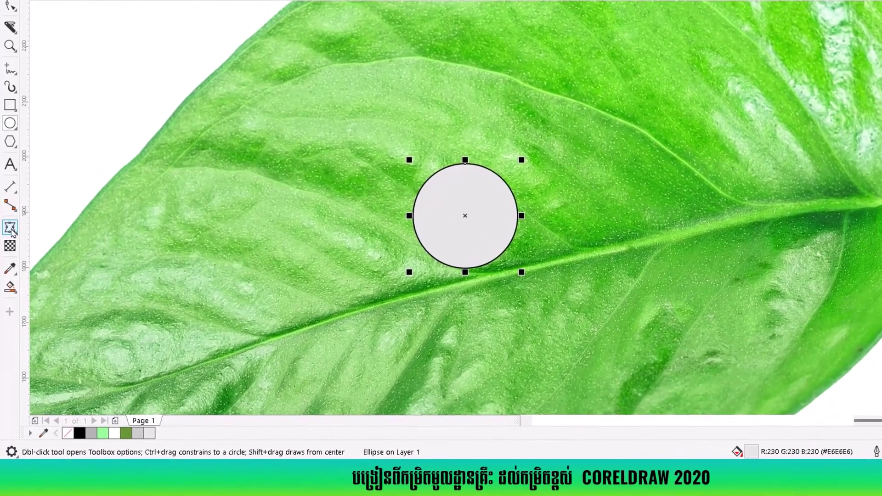
Add a black outer drop shadow to the grey circle, cast straight down with an offset of about 42 px.
{"action": "left_click", "coordinate": [9, 274]}
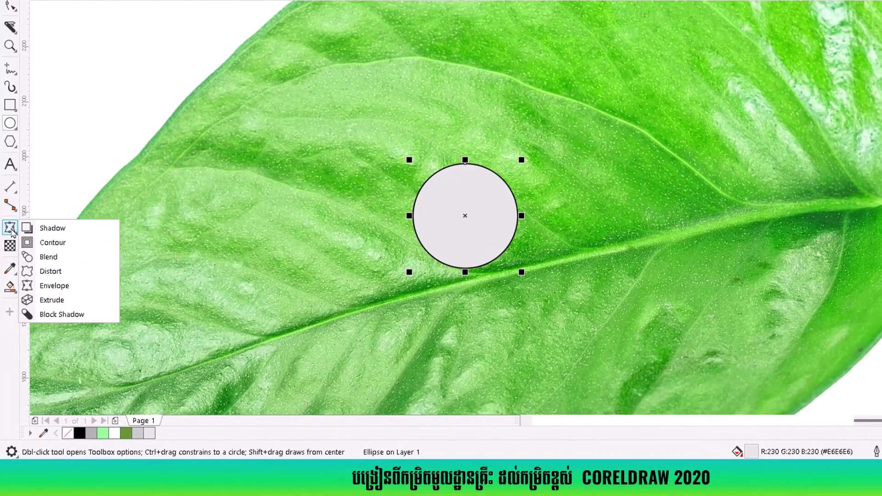
{"action": "left_click", "coordinate": [60, 229]}
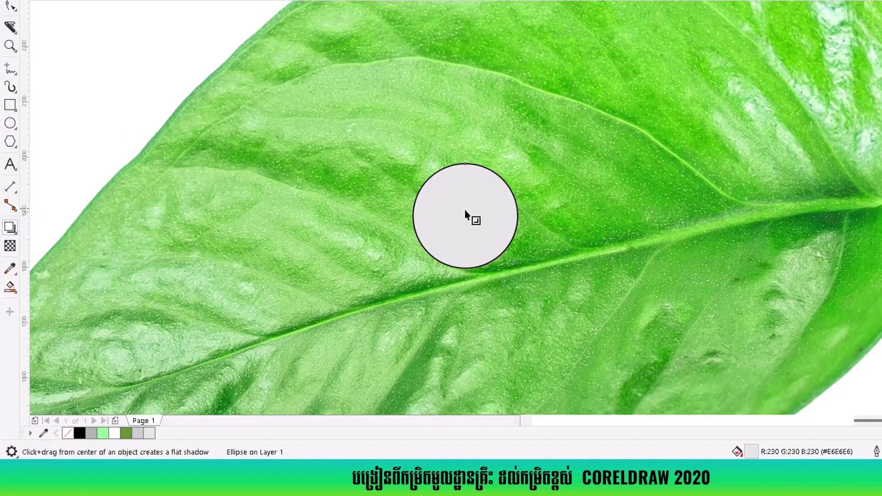
{"action": "left_click_drag", "start_coordinate": [467, 215], "coordinate": [464, 291]}
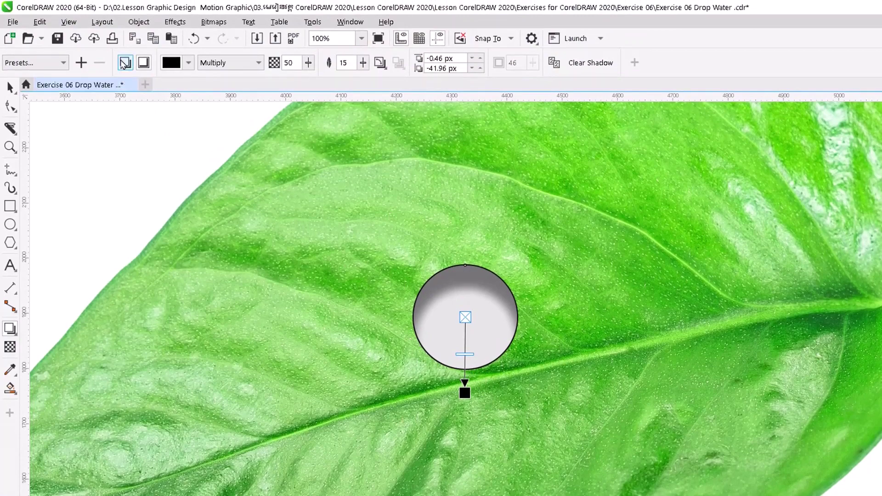
{"action": "left_click", "coordinate": [125, 63]}
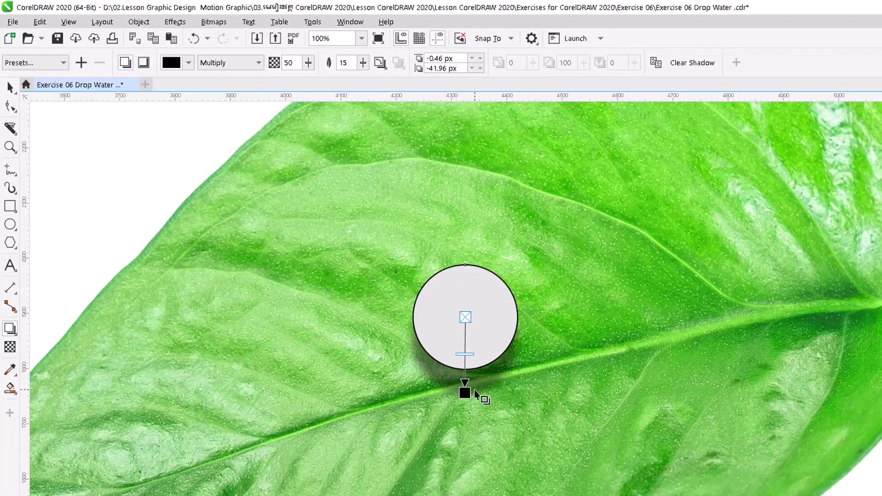
Set the opacity of the circle's drop shadow to 60.
{"action": "double_click", "coordinate": [289, 63]}
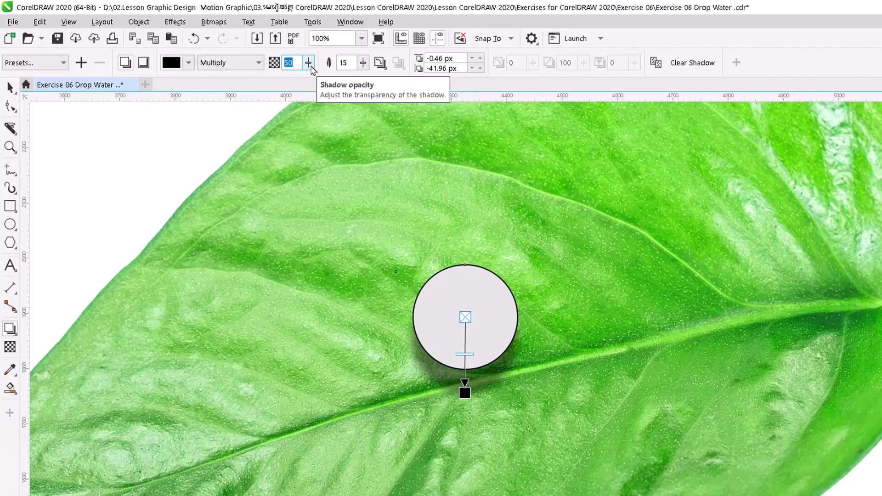
{"action": "type", "text": "6"}
{"action": "key", "text": "Return"}
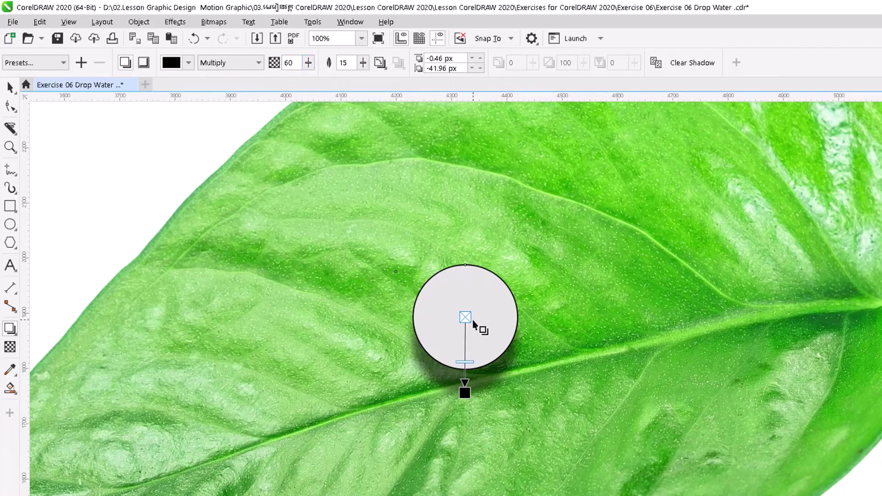
Break the drop shadow apart from the grey circle and deselect both objects.
{"action": "key", "text": "space"}
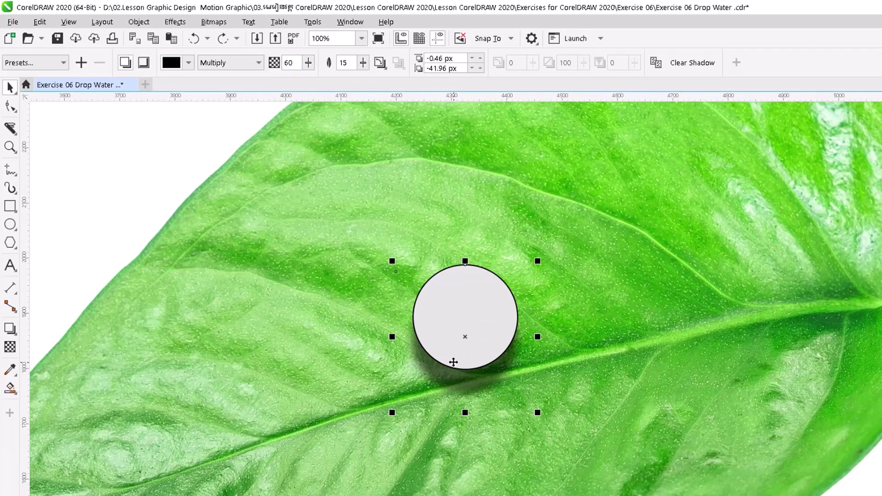
{"action": "right_click", "coordinate": [478, 330]}
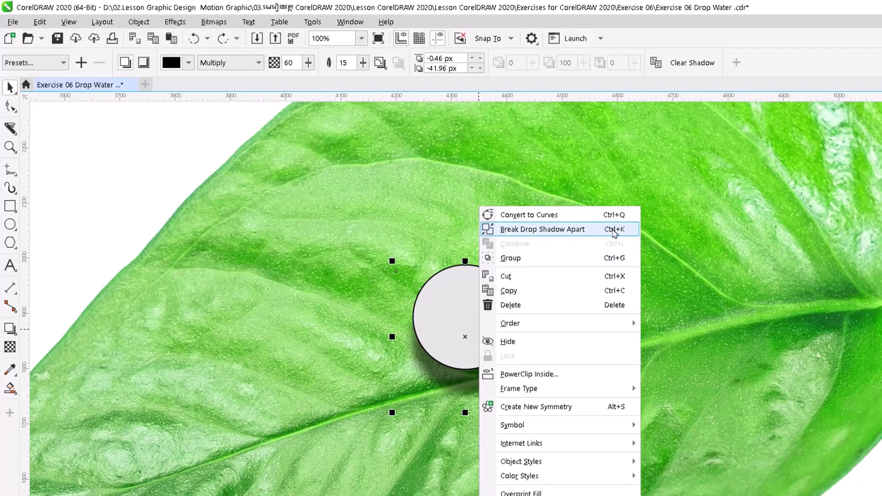
{"action": "left_click", "coordinate": [614, 229]}
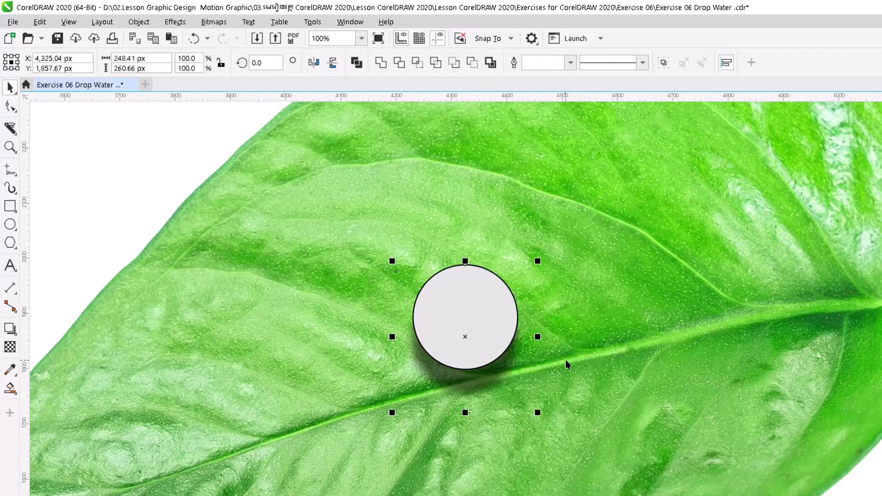
{"action": "left_click", "coordinate": [542, 363]}
Move the grey circle aside to check that its shadow is separate, and return it to its original position.
{"action": "left_click", "coordinate": [445, 345]}
{"action": "left_click_drag", "start_coordinate": [445, 345], "coordinate": [399, 352]}
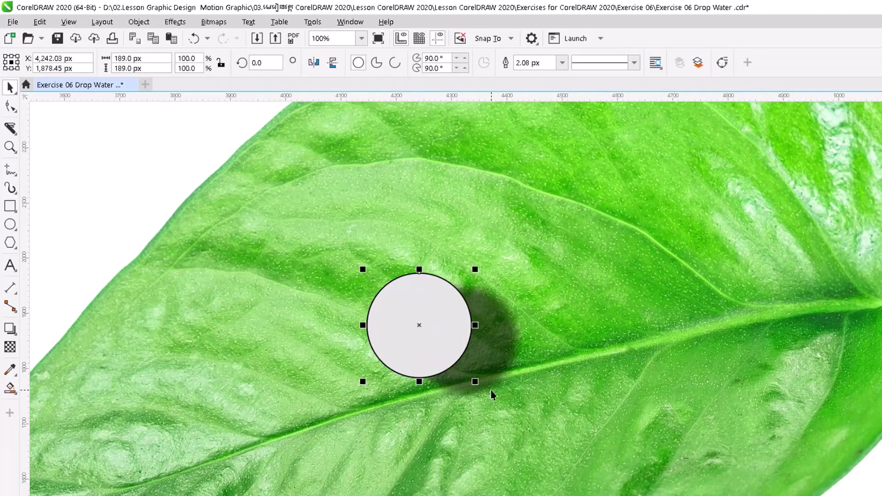
{"action": "left_click", "coordinate": [534, 363]}
{"action": "left_click_drag", "start_coordinate": [422, 363], "coordinate": [468, 355]}
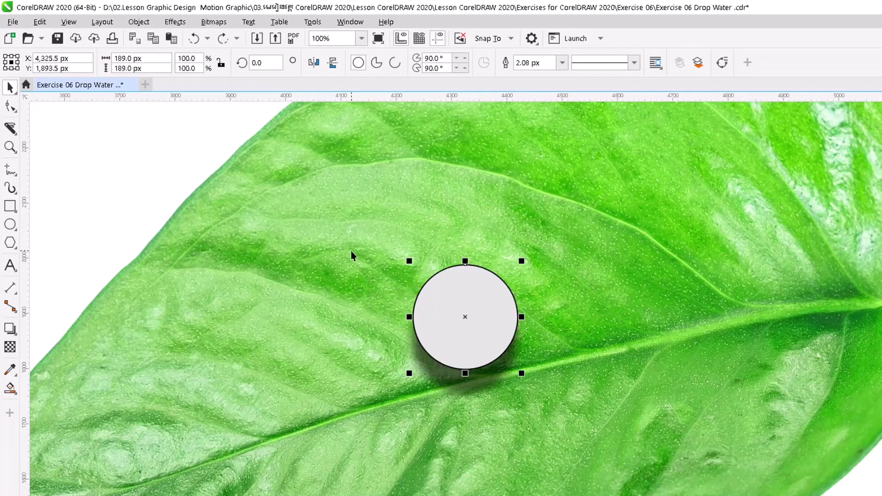
Select the grey circle together with its separated shadow and trim the shadow with the circle's shape.
{"action": "left_click", "coordinate": [376, 258]}
{"action": "left_click_drag", "start_coordinate": [538, 400], "coordinate": [540, 411]}
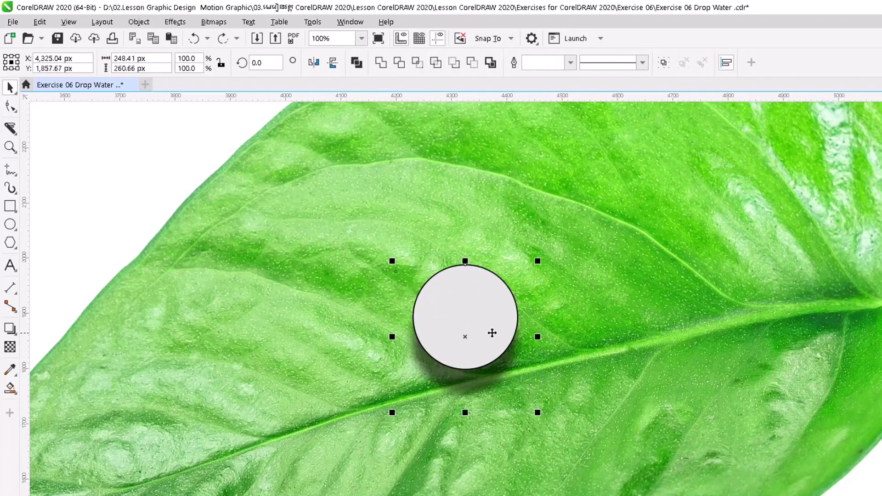
{"action": "left_click", "coordinate": [400, 63]}
{"action": "left_click", "coordinate": [507, 208]}
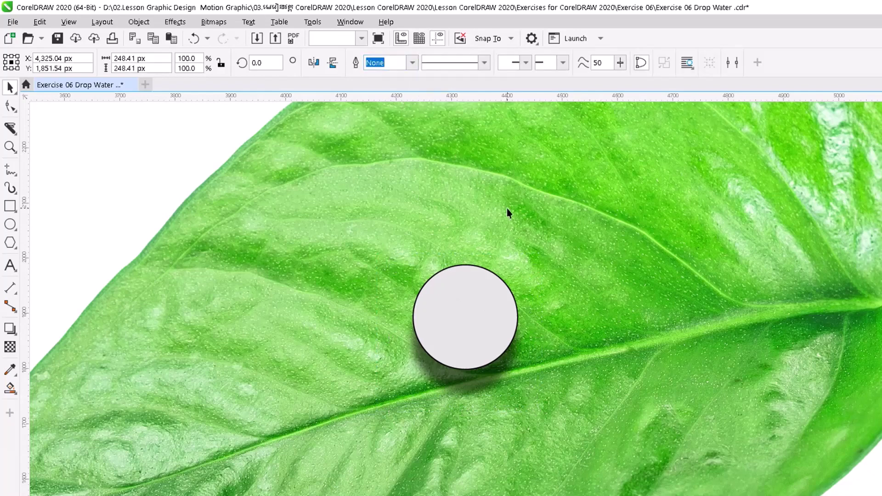
Move the grey circle aside to check the trimmed shadow beneath it, and undo the move.
{"action": "left_click", "coordinate": [443, 320]}
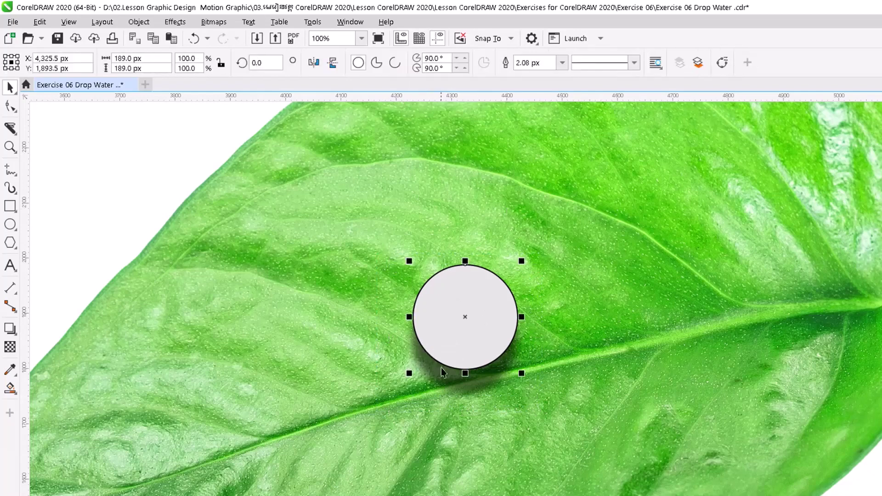
{"action": "left_click", "coordinate": [571, 339]}
{"action": "left_click_drag", "start_coordinate": [479, 329], "coordinate": [423, 321]}
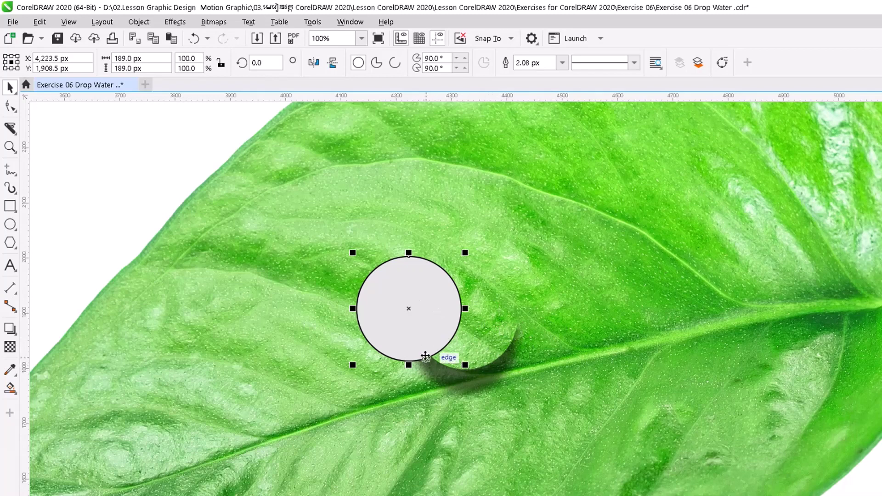
{"action": "key", "text": "ctrl+z"}
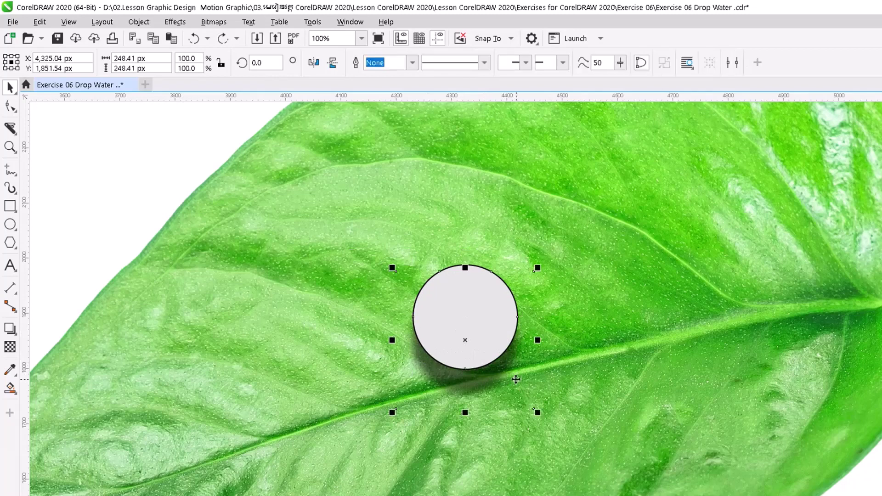
{"action": "left_click", "coordinate": [488, 222]}
{"action": "left_click", "coordinate": [467, 323]}
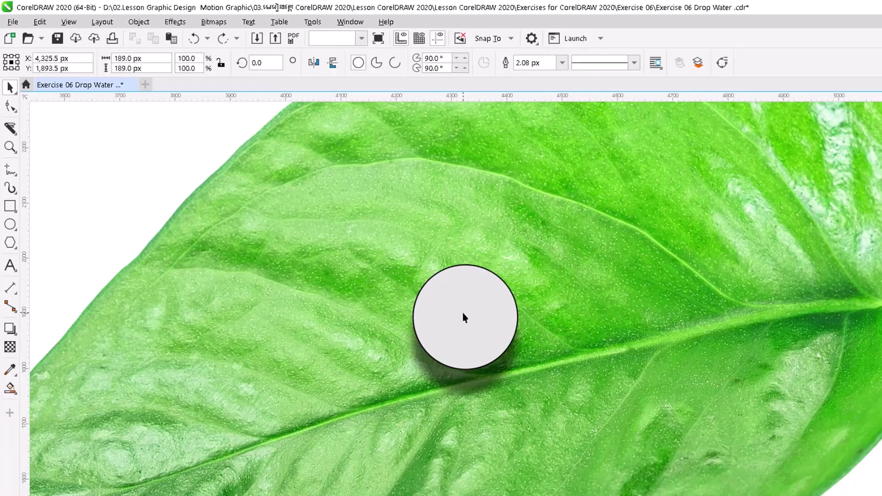
{"action": "left_click_drag", "start_coordinate": [464, 315], "coordinate": [417, 270]}
{"action": "key", "text": "ctrl+z"}
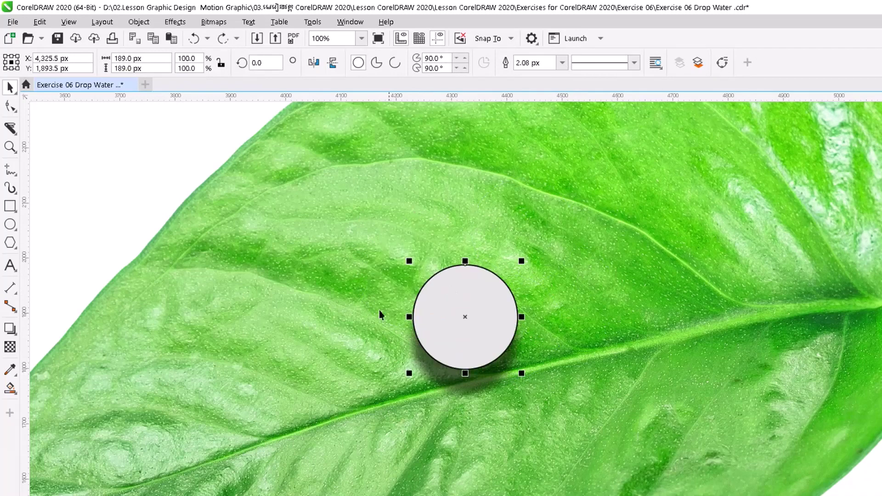
Add a black inner shadow to the grey circle, with a straight-down offset of about 31 px.
{"action": "left_click", "coordinate": [11, 329]}
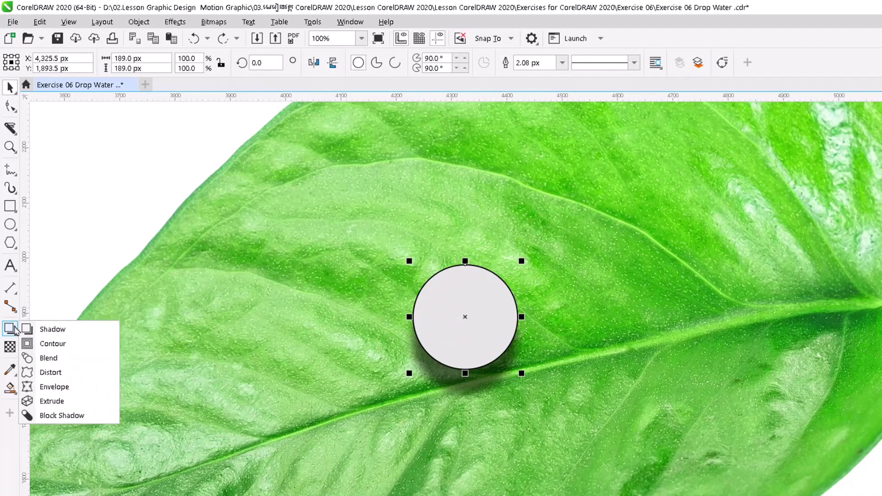
{"action": "left_click", "coordinate": [48, 327]}
{"action": "left_click_drag", "start_coordinate": [467, 311], "coordinate": [465, 388]}
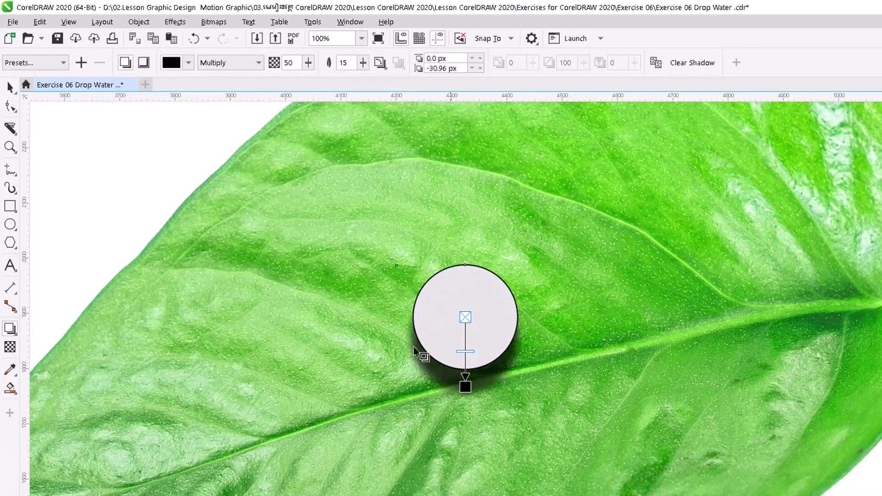
{"action": "left_click", "coordinate": [145, 66]}
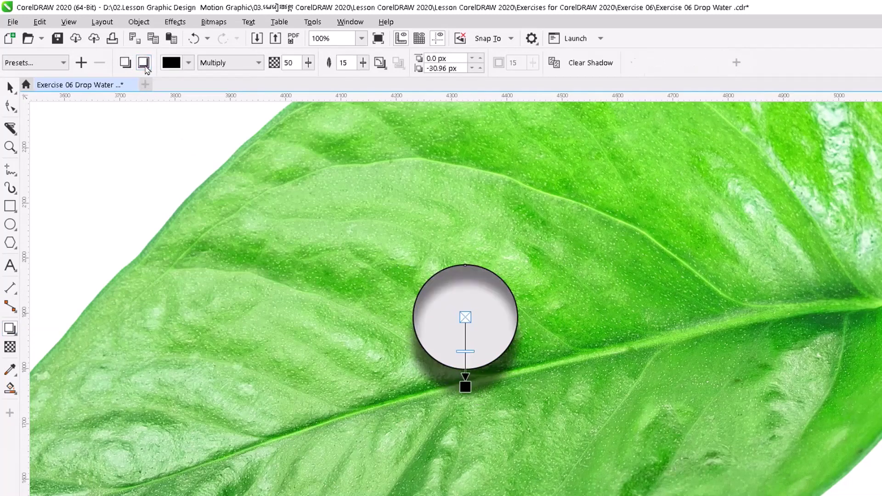
Set the opacity of the circle's inner shadow to 40 and return to the Pick tool.
{"action": "left_click", "coordinate": [288, 63]}
{"action": "double_click", "coordinate": [288, 63]}
{"action": "type", "text": "4"}
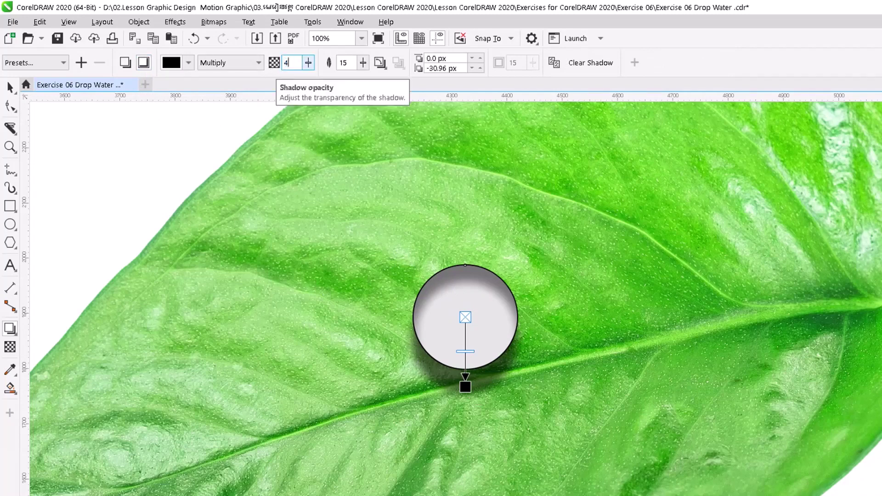
{"action": "type", "text": "0"}
{"action": "key", "text": "Return"}
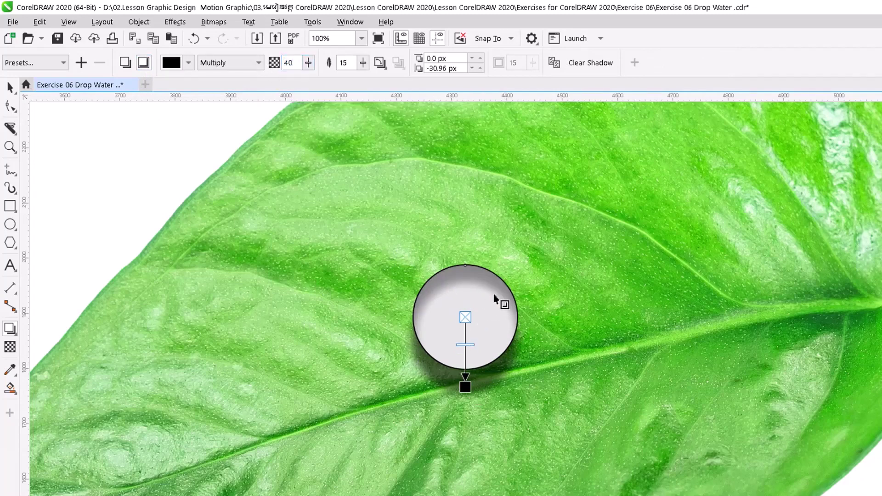
{"action": "key", "text": "space"}
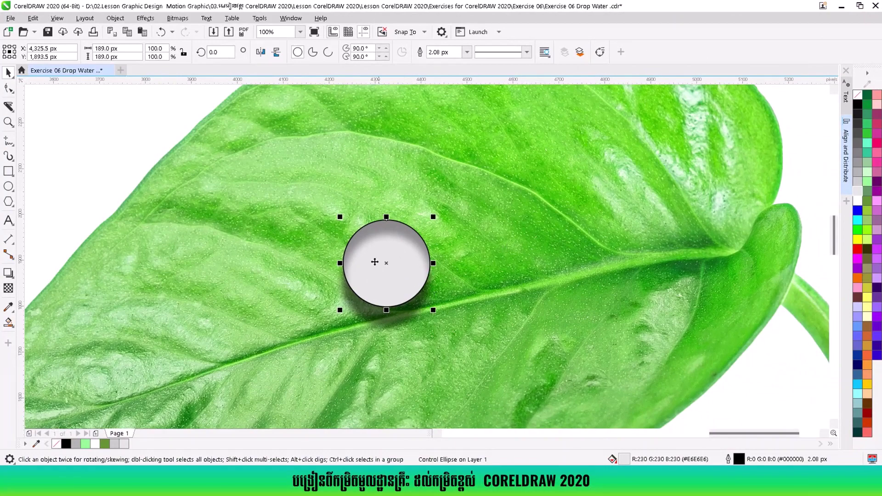
Remove the circle's fill and outline so that only its shadows remain on the leaf.
{"action": "left_click", "coordinate": [856, 99]}
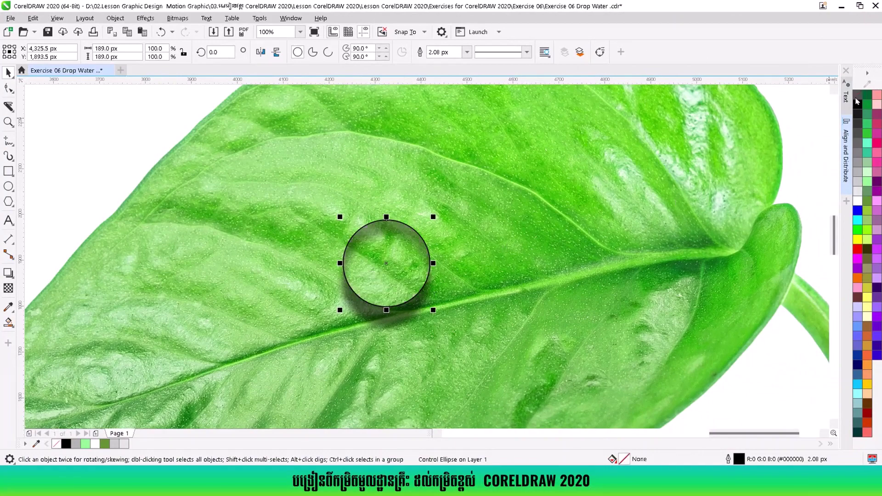
{"action": "left_click", "coordinate": [503, 245]}
{"action": "left_click", "coordinate": [389, 261]}
{"action": "right_click", "coordinate": [857, 96]}
{"action": "left_click", "coordinate": [533, 227]}
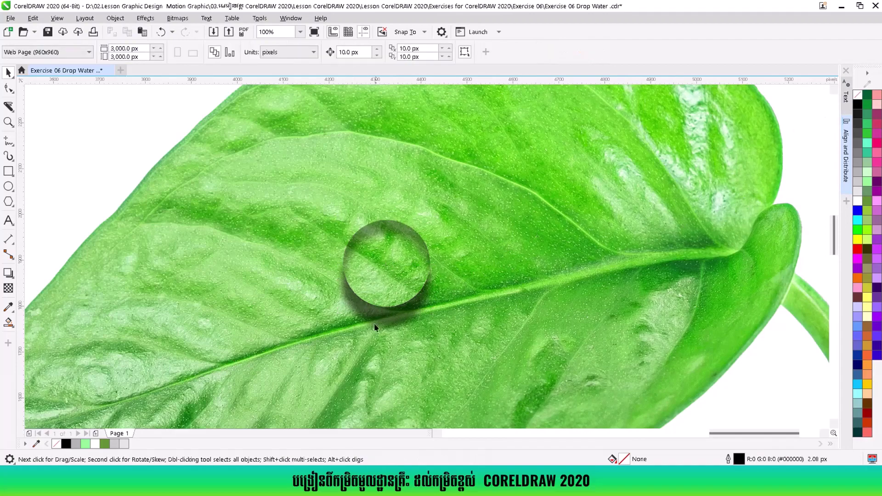
Examine the transparent drop up close and compare it with the finished water drops on the example leaf.
{"action": "scroll", "coordinate": [369, 282], "scroll_direction": "up", "scroll_amount": 3}
{"action": "scroll", "coordinate": [355, 261], "scroll_direction": "down", "scroll_amount": 3}
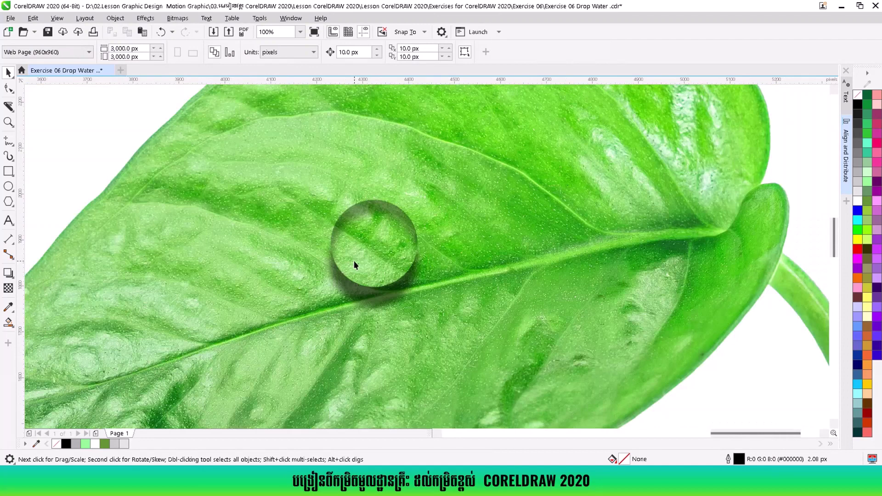
{"action": "scroll", "coordinate": [358, 254], "scroll_direction": "up", "scroll_amount": 1}
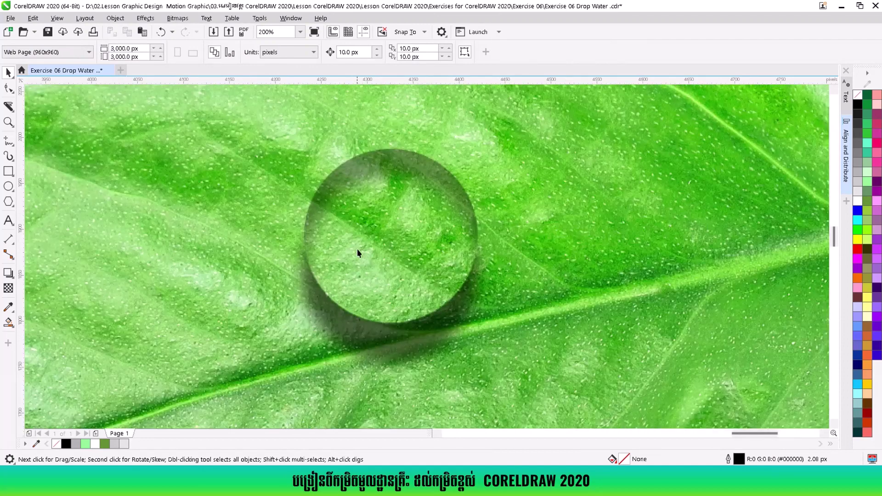
{"action": "left_click_drag", "start_coordinate": [834, 237], "coordinate": [839, 233]}
{"action": "scroll", "coordinate": [320, 339], "scroll_direction": "down", "scroll_amount": 2}
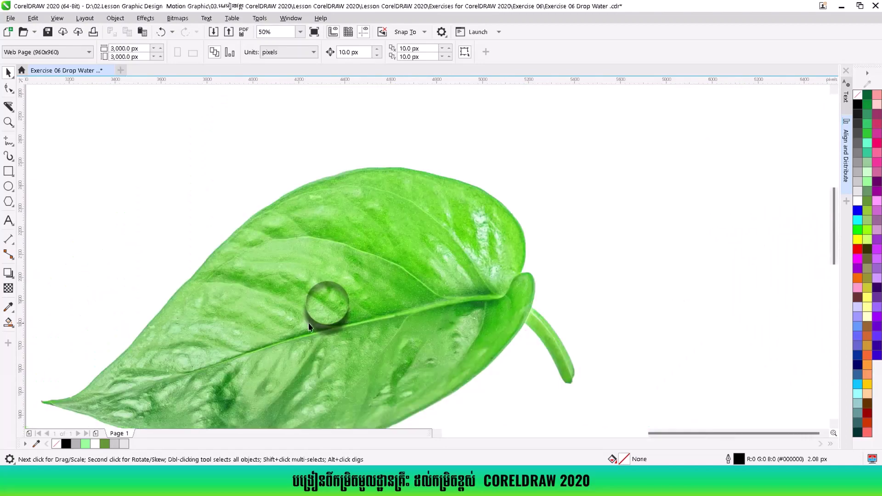
{"action": "left_click_drag", "start_coordinate": [660, 434], "coordinate": [520, 433]}
{"action": "scroll", "coordinate": [406, 286], "scroll_direction": "up", "scroll_amount": 2}
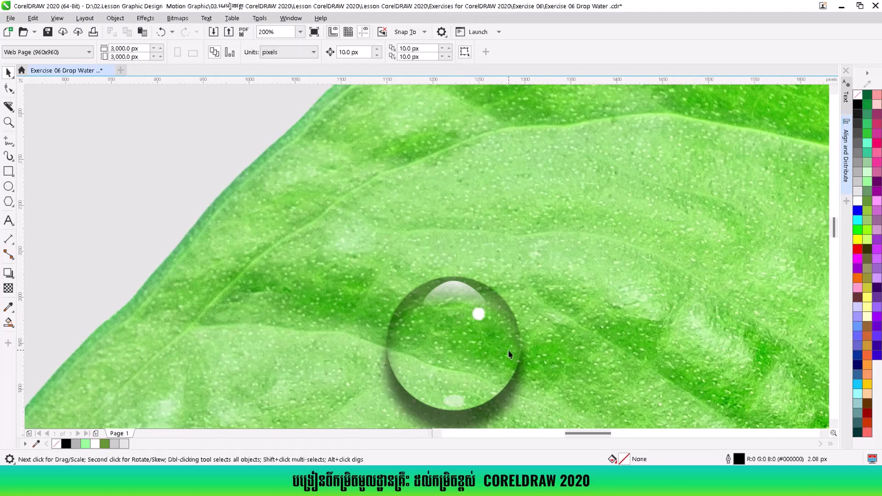
{"action": "scroll", "coordinate": [490, 347], "scroll_direction": "down", "scroll_amount": 3}
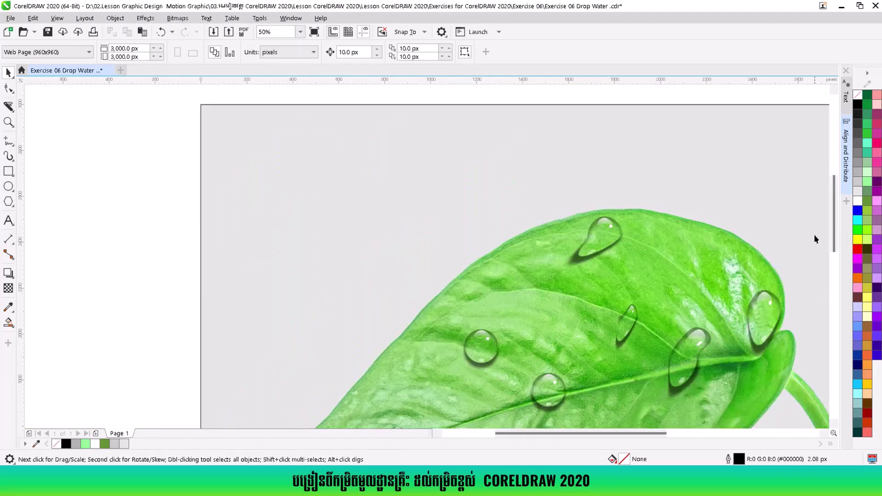
{"action": "left_click_drag", "start_coordinate": [834, 213], "coordinate": [833, 238]}
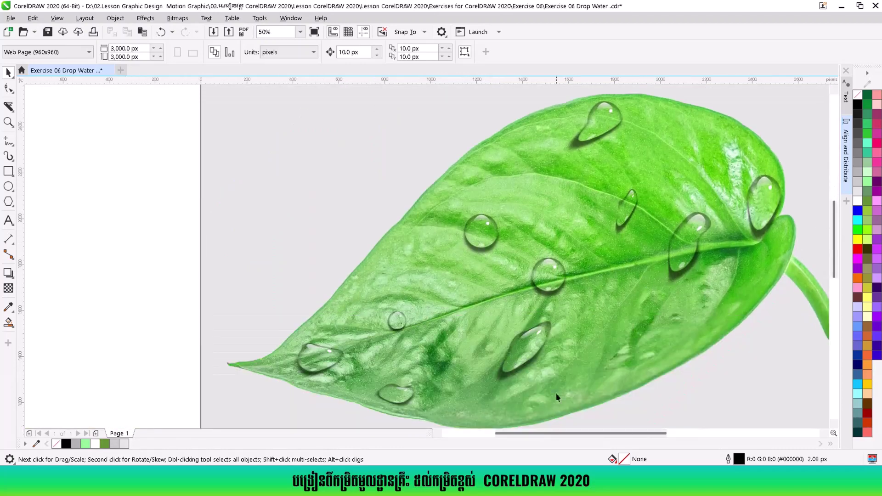
{"action": "left_click_drag", "start_coordinate": [579, 433], "coordinate": [711, 427]}
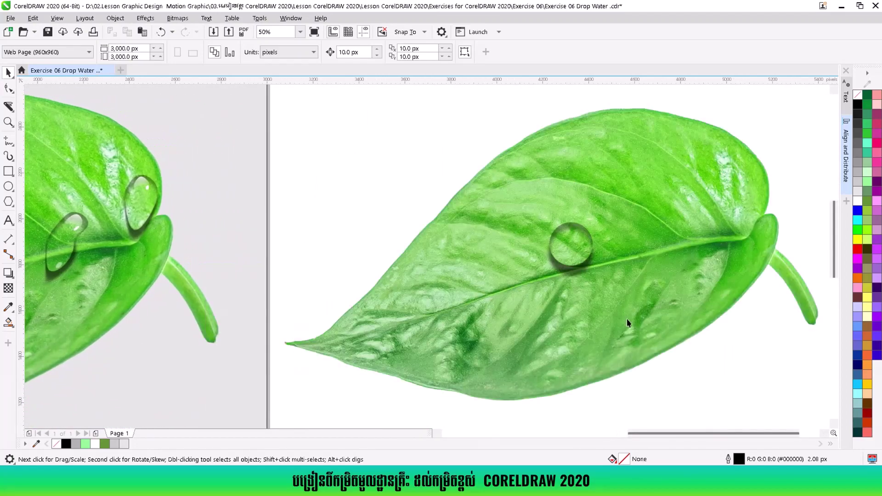
Draw an ellipse about 84 by 38 px inside the upper part of the drop and fill it white.
{"action": "scroll", "coordinate": [586, 236], "scroll_direction": "up", "scroll_amount": 2}
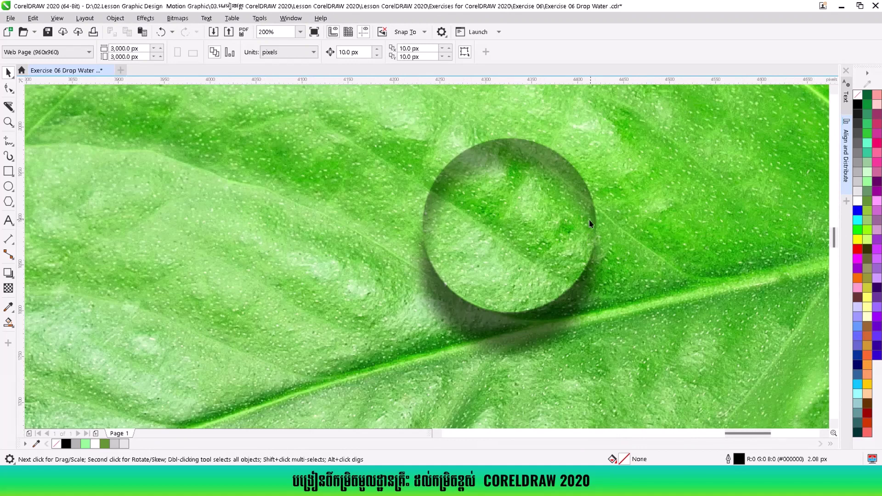
{"action": "left_click", "coordinate": [8, 186]}
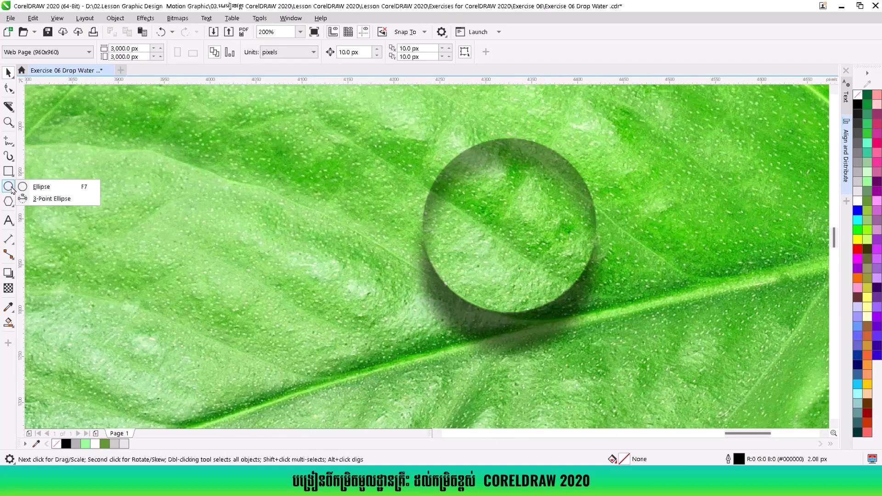
{"action": "left_click", "coordinate": [37, 185]}
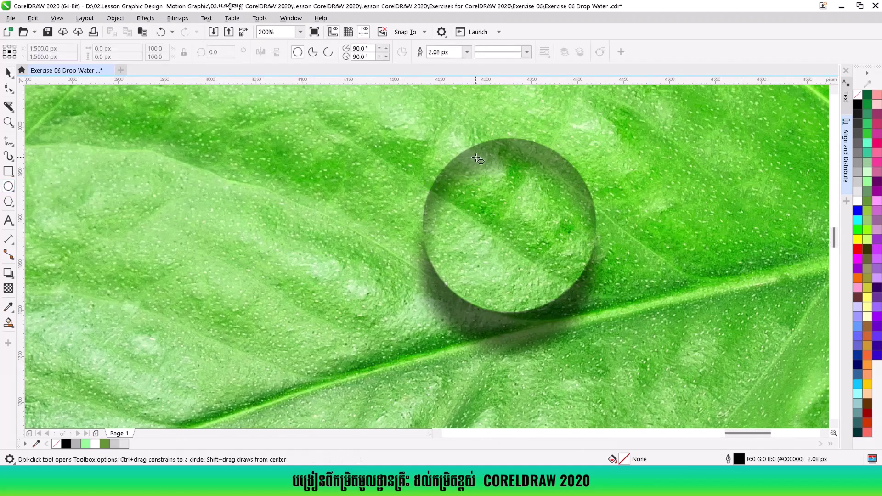
{"action": "left_click_drag", "start_coordinate": [476, 157], "coordinate": [554, 193]}
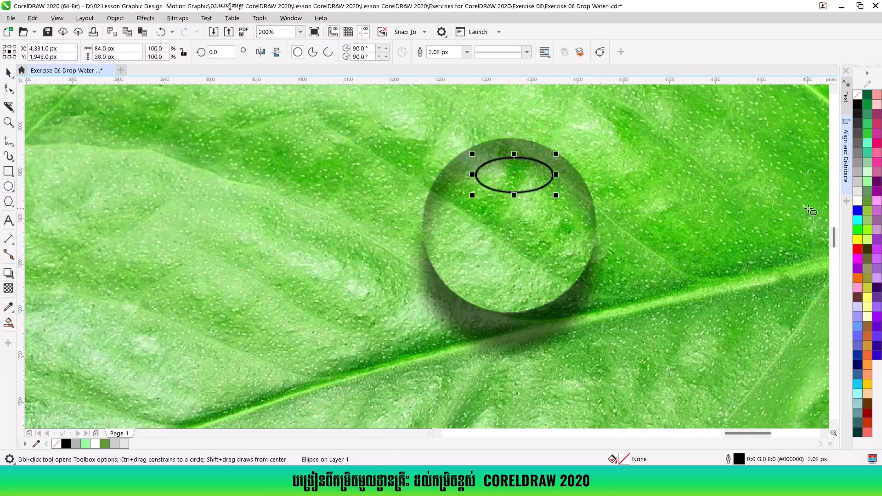
{"action": "left_click", "coordinate": [857, 201]}
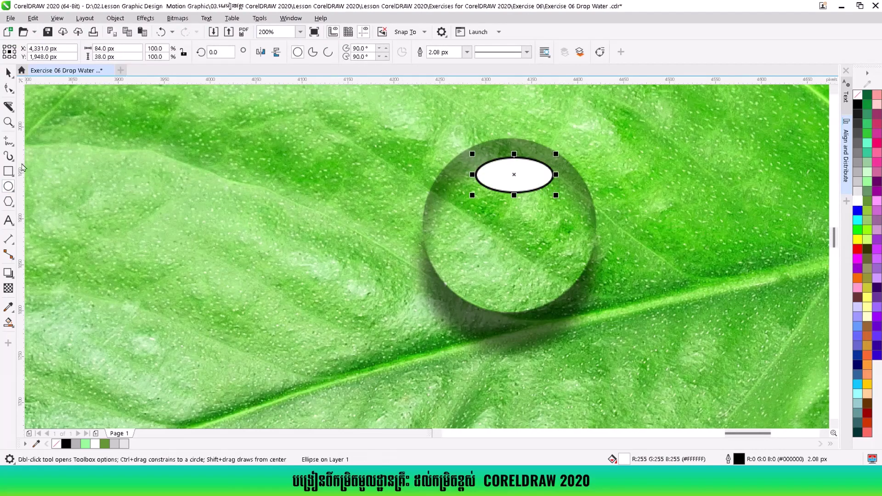
Move the white ellipse up about 5 px towards the drop's upper edge and centre it horizontally on the circle.
{"action": "left_click", "coordinate": [8, 75]}
{"action": "left_click_drag", "start_coordinate": [514, 179], "coordinate": [513, 175]}
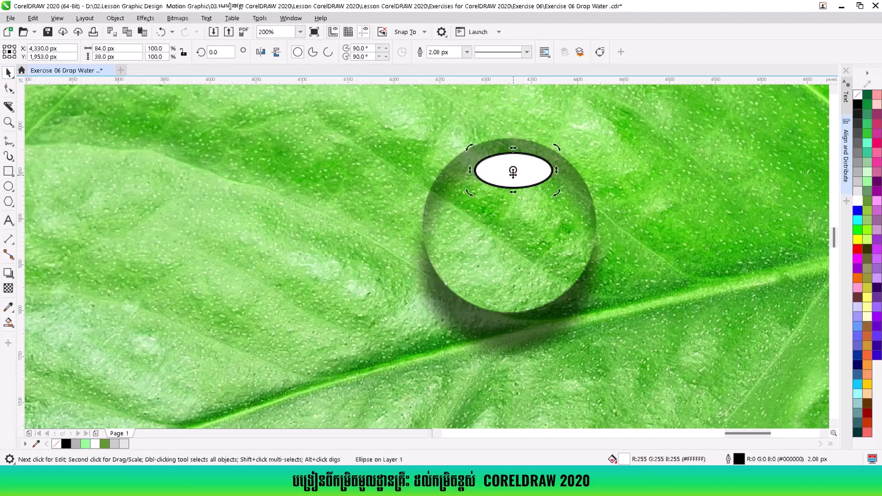
{"action": "left_click", "coordinate": [515, 170], "text": "alt"}
{"action": "left_click", "coordinate": [531, 176]}
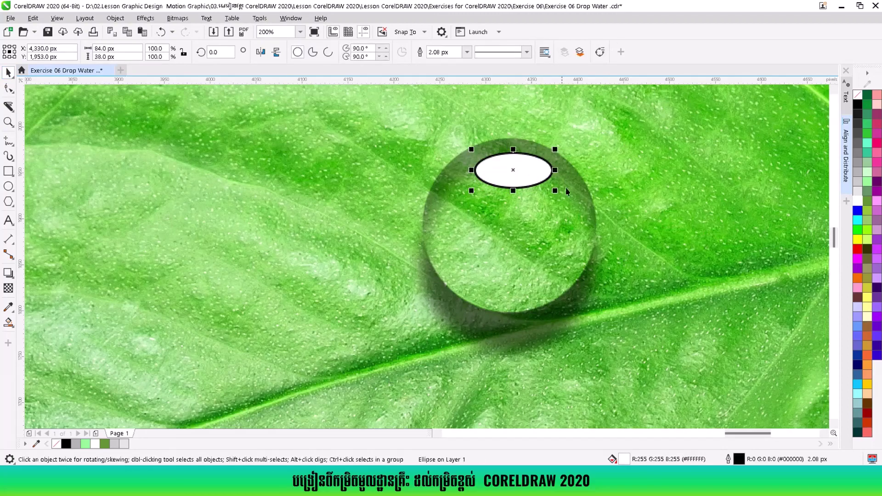
{"action": "left_click", "coordinate": [585, 203], "text": "shift"}
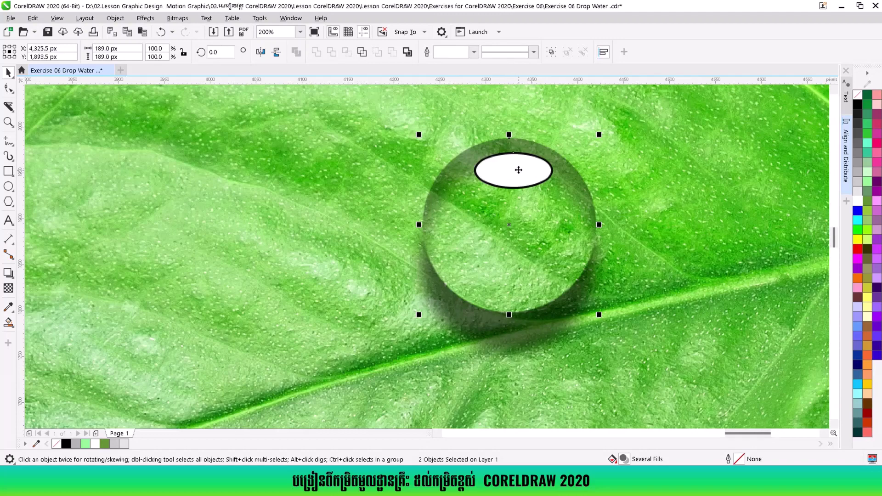
{"action": "key", "text": "Left"}
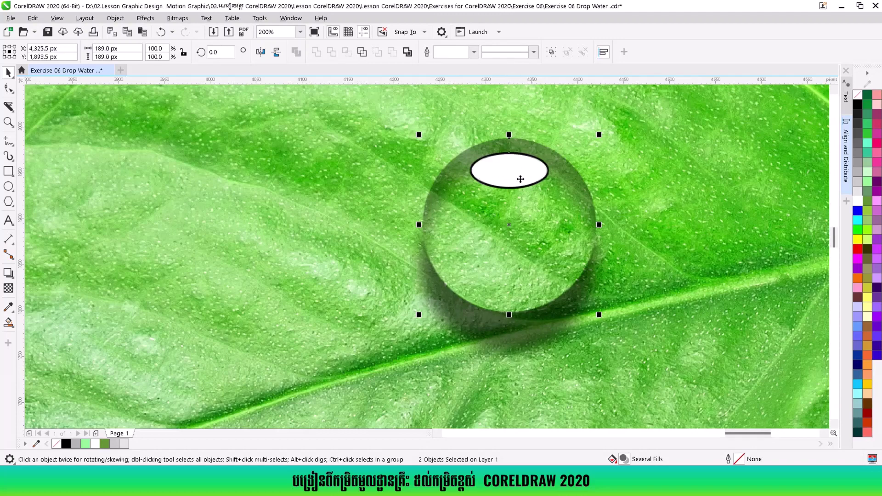
Convert the white ellipse to curves and reshape its nodes into a dome reaching the drop's upper edge, with a slightly concave lower edge.
{"action": "left_click", "coordinate": [511, 166]}
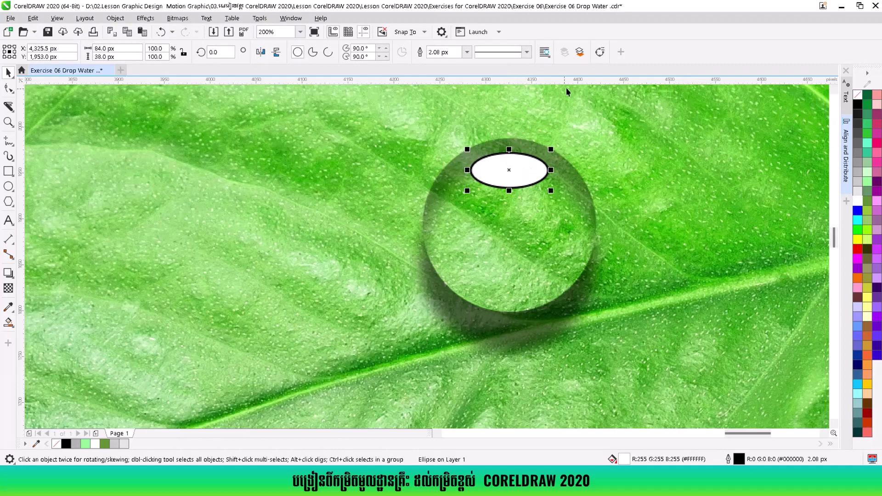
{"action": "left_click", "coordinate": [600, 52]}
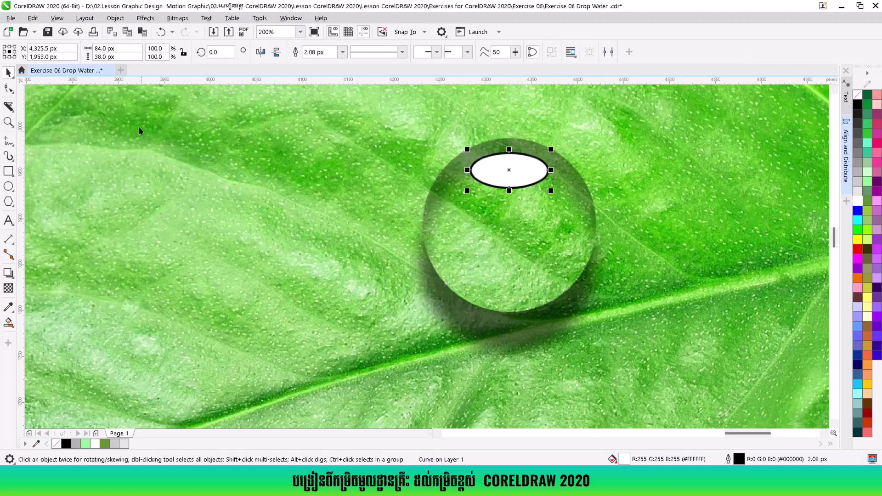
{"action": "left_click", "coordinate": [10, 90]}
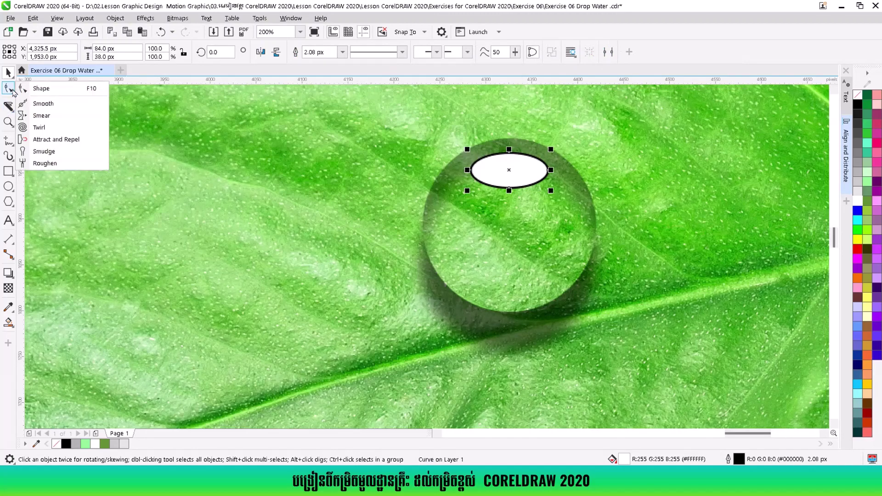
{"action": "left_click", "coordinate": [39, 89]}
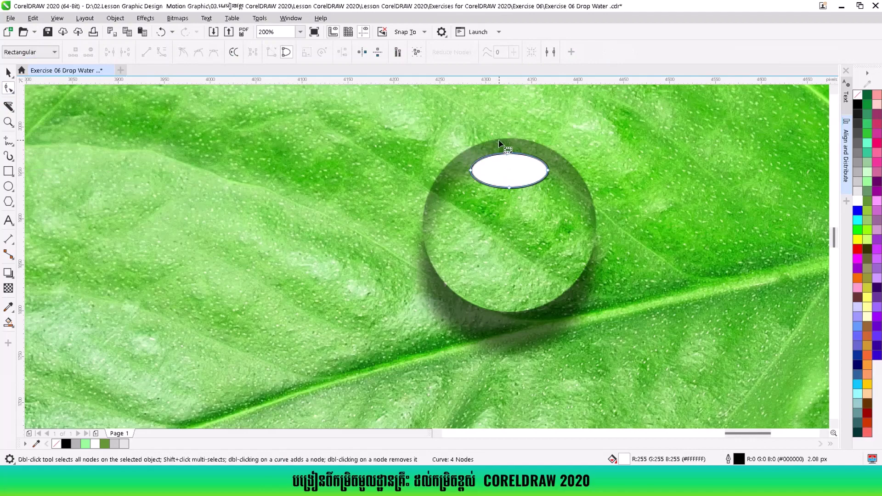
{"action": "left_click_drag", "start_coordinate": [519, 198], "coordinate": [512, 144]}
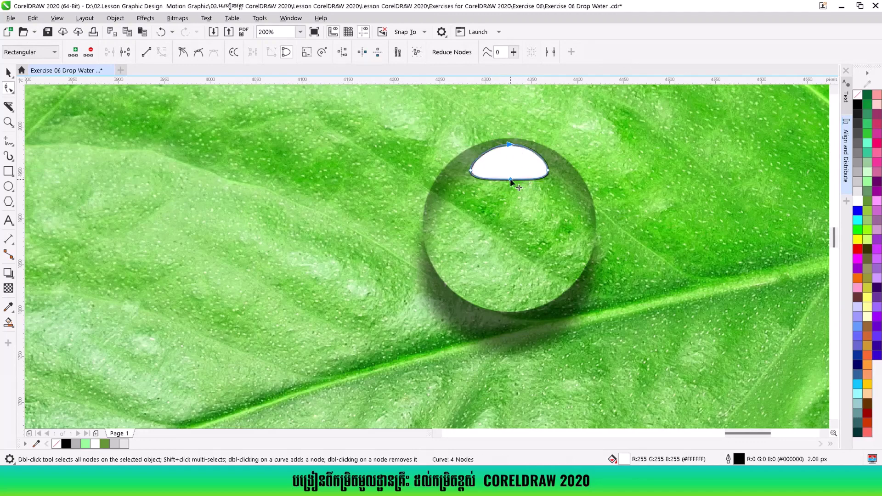
{"action": "left_click_drag", "start_coordinate": [511, 179], "coordinate": [510, 173]}
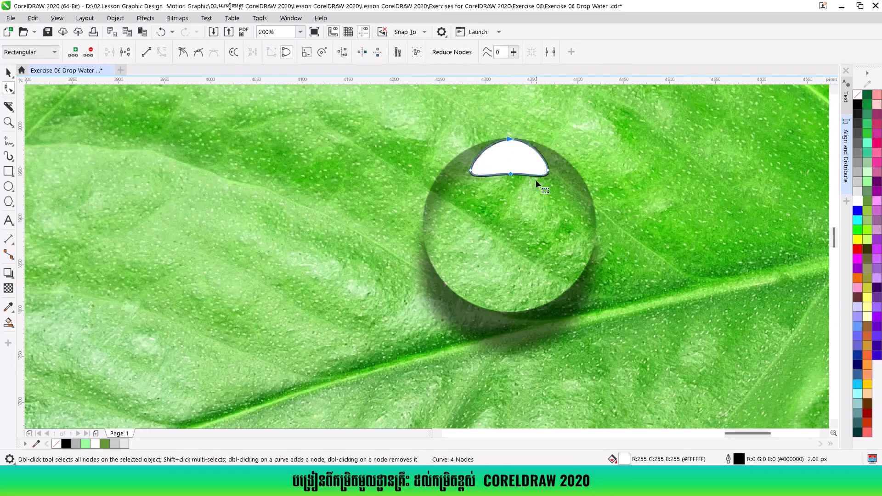
Remove the outline from the white dome-shaped highlight.
{"action": "right_click", "coordinate": [858, 95]}
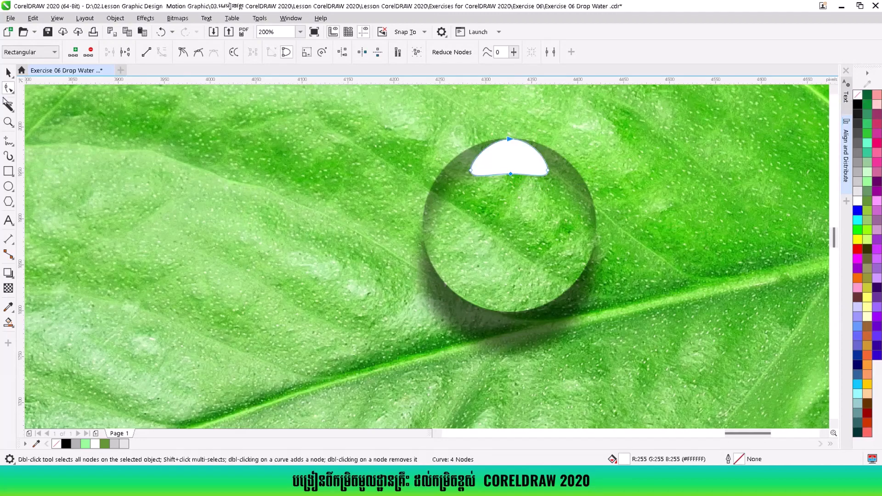
{"action": "left_click", "coordinate": [8, 72]}
{"action": "left_click", "coordinate": [599, 147]}
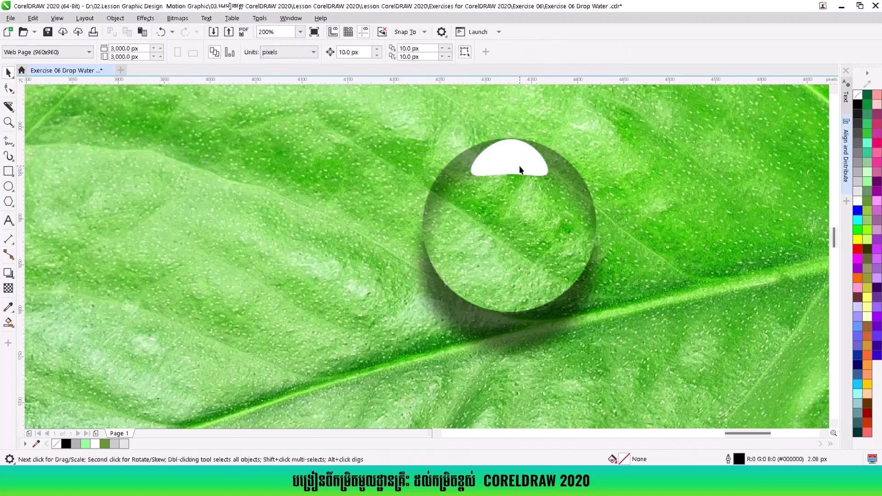
{"action": "left_click", "coordinate": [520, 166]}
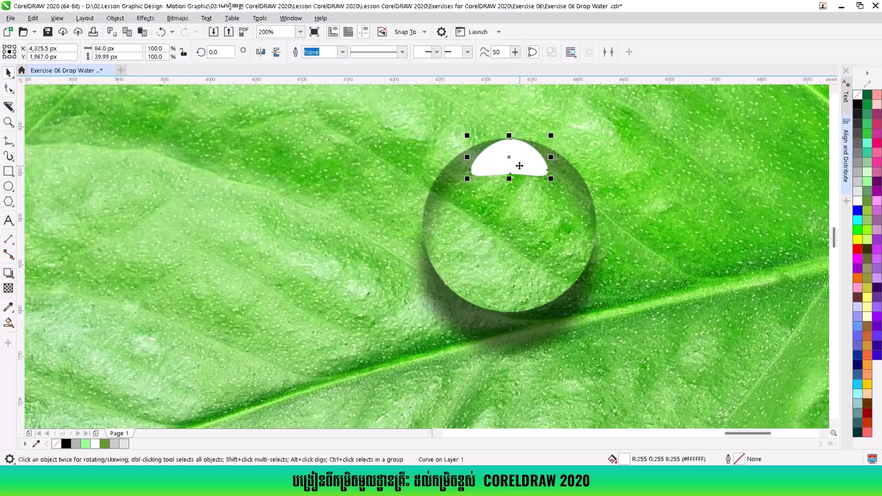
Draw a white circle about 19 px wide without outline and place it just below the dome highlight's right corner.
{"action": "left_click", "coordinate": [9, 189]}
{"action": "left_click", "coordinate": [46, 182]}
{"action": "left_click_drag", "start_coordinate": [546, 189], "coordinate": [565, 208]}
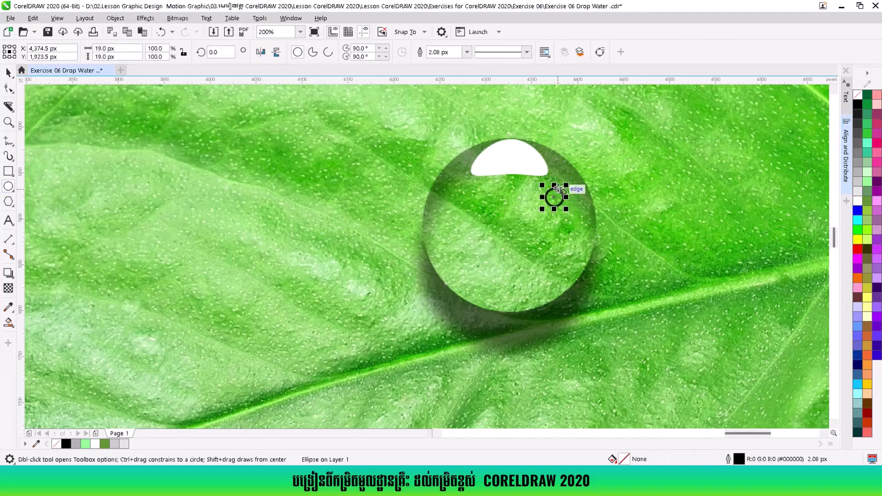
{"action": "scroll", "coordinate": [560, 190], "scroll_direction": "up", "scroll_amount": 1}
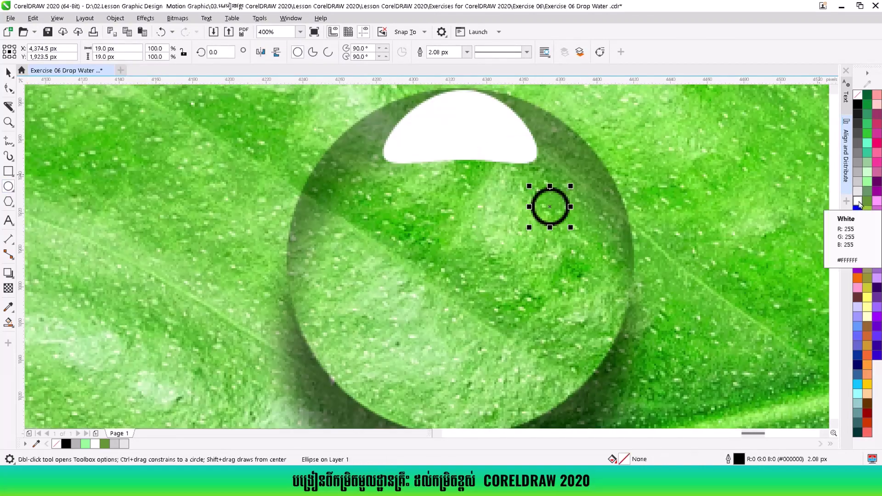
{"action": "left_click", "coordinate": [858, 202]}
{"action": "right_click", "coordinate": [857, 96]}
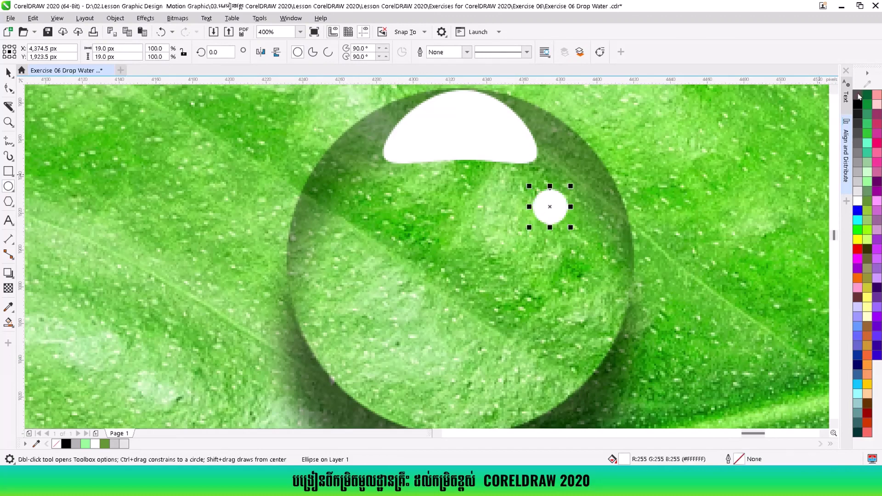
{"action": "left_click", "coordinate": [8, 72]}
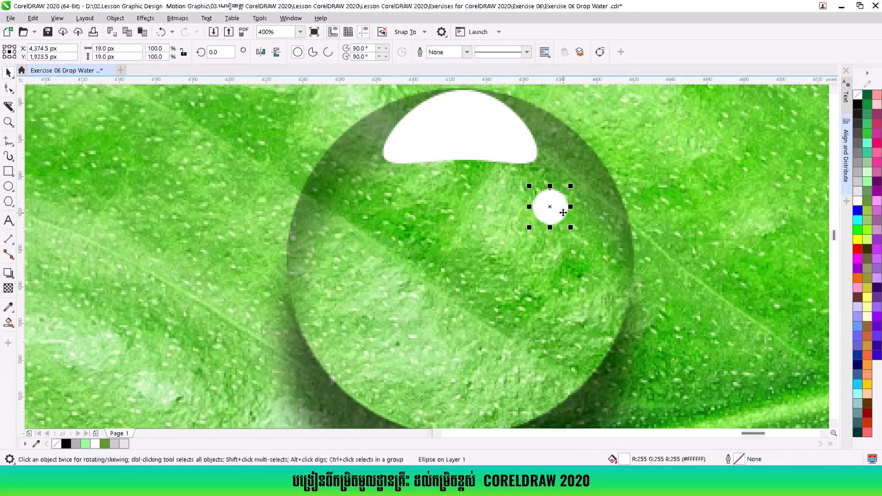
{"action": "left_click_drag", "start_coordinate": [563, 212], "coordinate": [549, 191]}
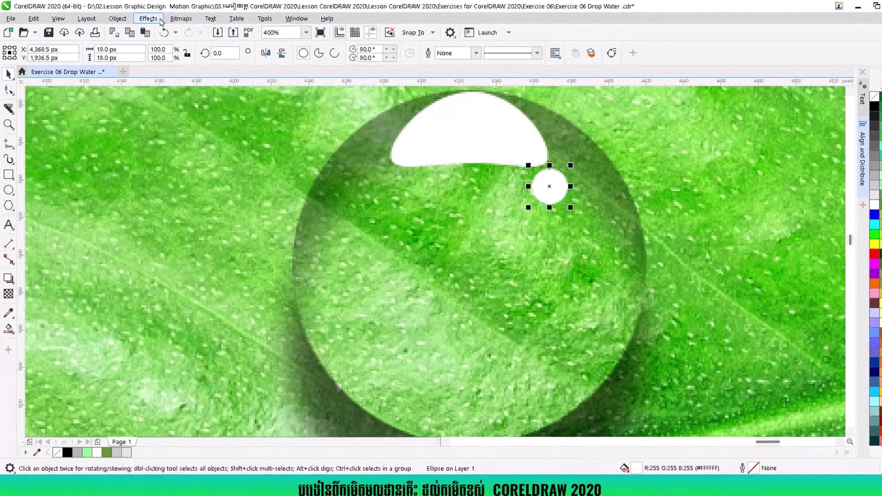
Apply a Gaussian Blur with a radius of 0.6 pixels to the small white circle.
{"action": "left_click", "coordinate": [145, 18]}
{"action": "mouse_move", "coordinate": [220, 97]}
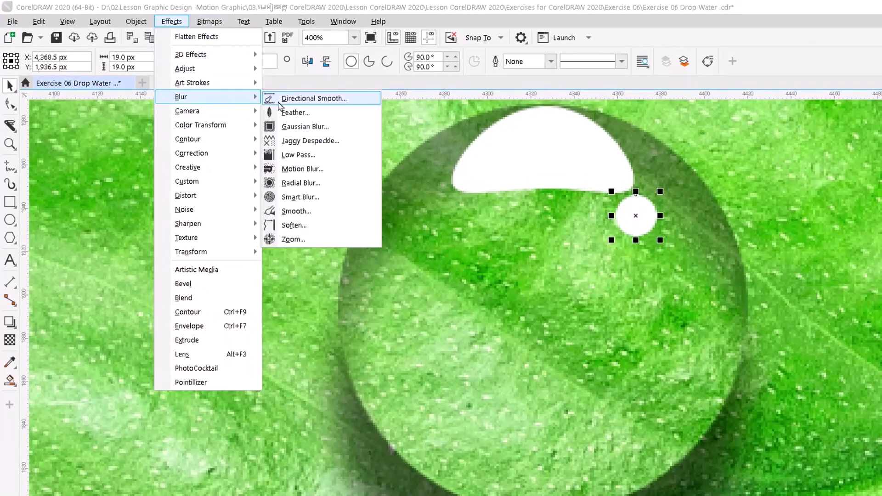
{"action": "left_click", "coordinate": [312, 125]}
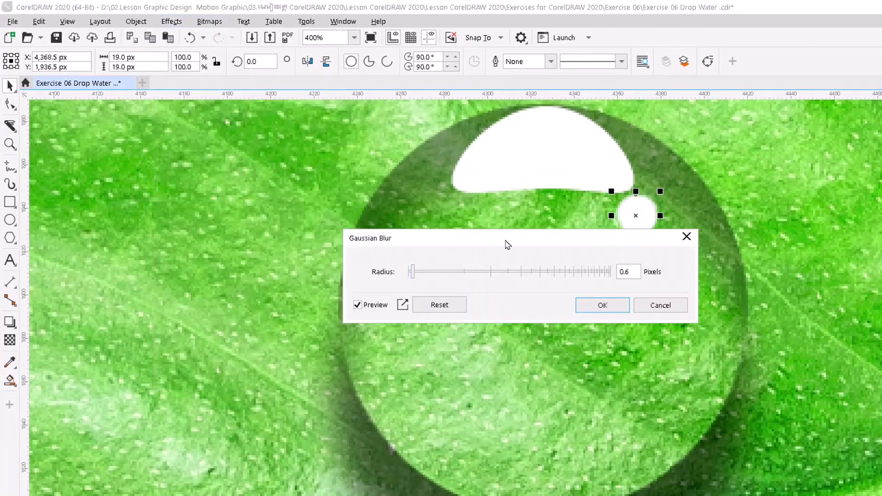
{"action": "left_click_drag", "start_coordinate": [511, 243], "coordinate": [406, 264]}
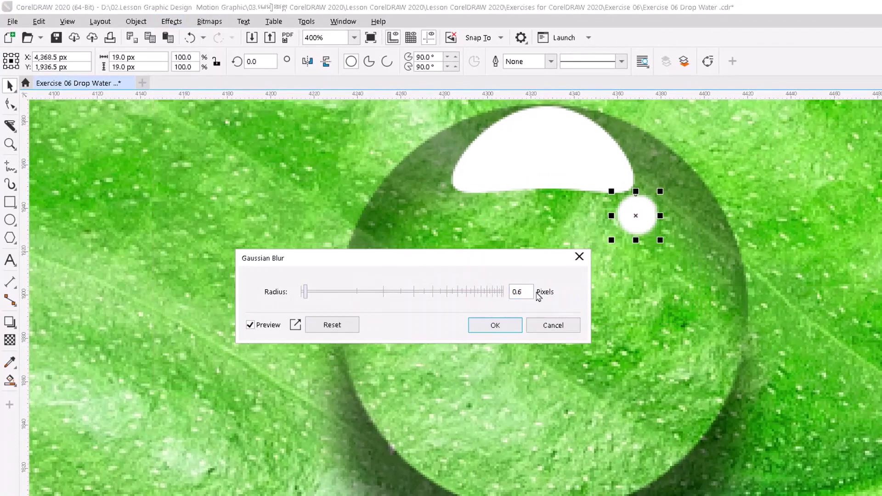
{"action": "left_click", "coordinate": [495, 324]}
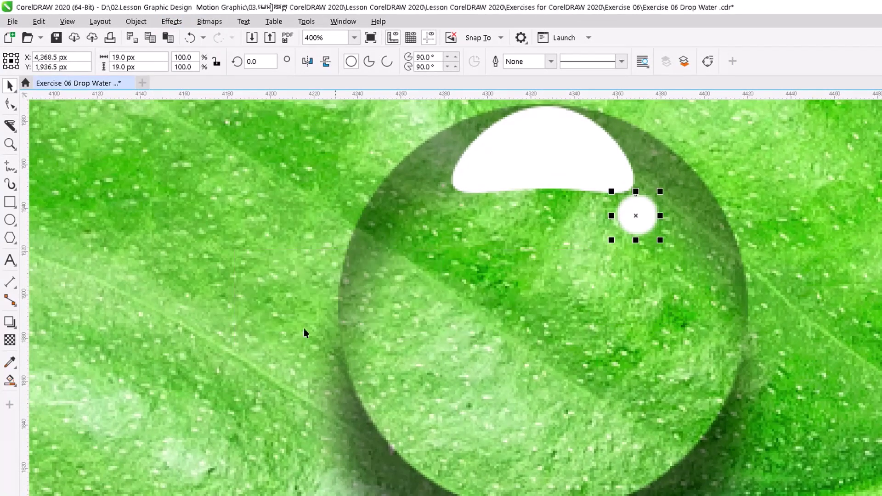
Draw an ellipse about 28 by 18 px at the drop's lower edge, filled white and without outline.
{"action": "left_click", "coordinate": [9, 221]}
{"action": "scroll", "coordinate": [482, 431], "scroll_direction": "down", "scroll_amount": 2}
{"action": "scroll", "coordinate": [487, 436], "scroll_direction": "up", "scroll_amount": 2}
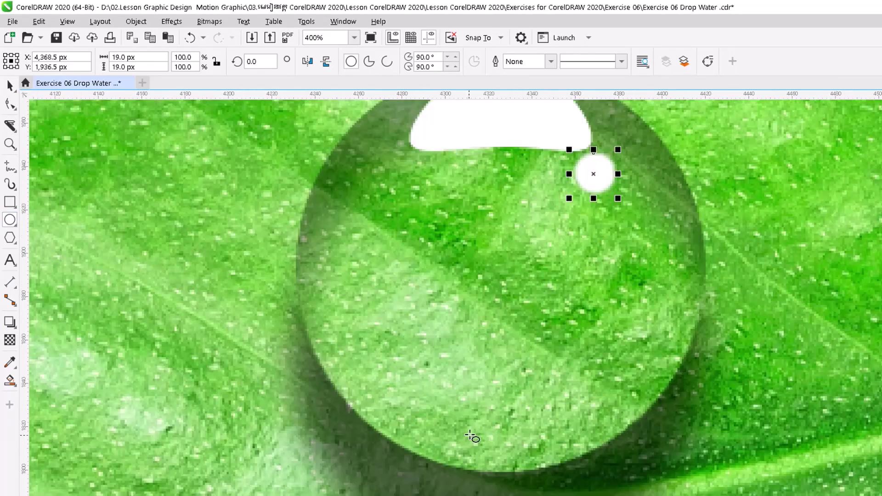
{"action": "left_click_drag", "start_coordinate": [468, 432], "coordinate": [528, 469]}
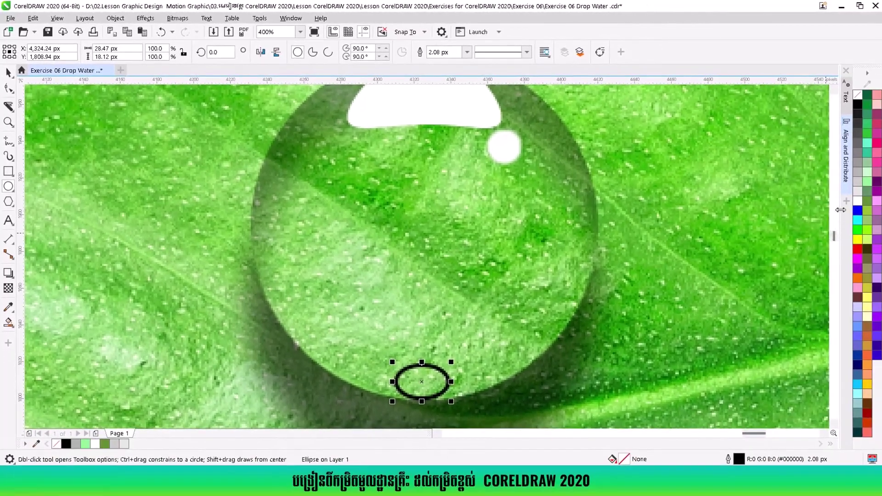
{"action": "left_click", "coordinate": [858, 201]}
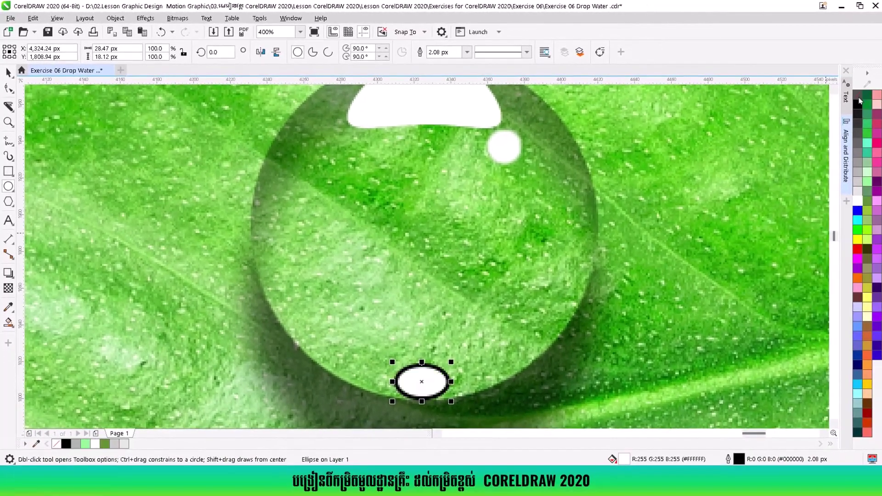
{"action": "right_click", "coordinate": [857, 95]}
Move the lower white ellipse up about 4 px and centre it horizontally on the drop's circle.
{"action": "left_click", "coordinate": [8, 72]}
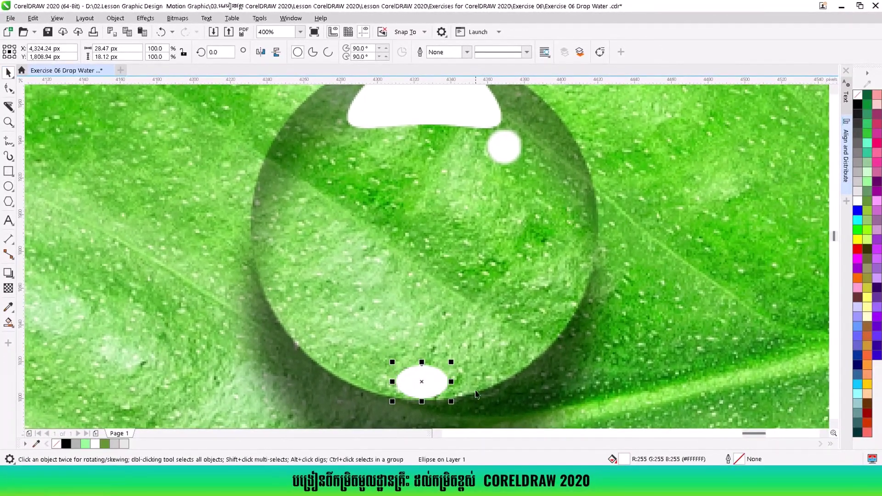
{"action": "left_click_drag", "start_coordinate": [428, 380], "coordinate": [432, 373]}
{"action": "scroll", "coordinate": [432, 373], "scroll_direction": "down", "scroll_amount": 1}
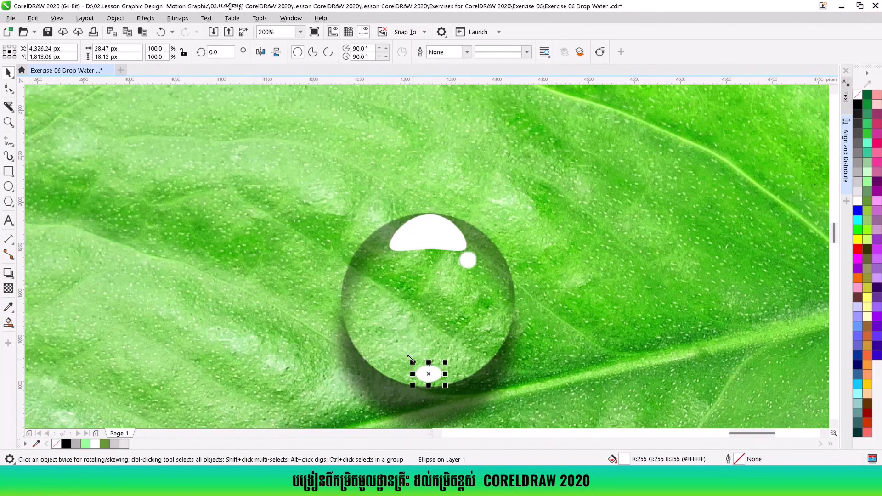
{"action": "left_click", "coordinate": [348, 299], "text": "shift"}
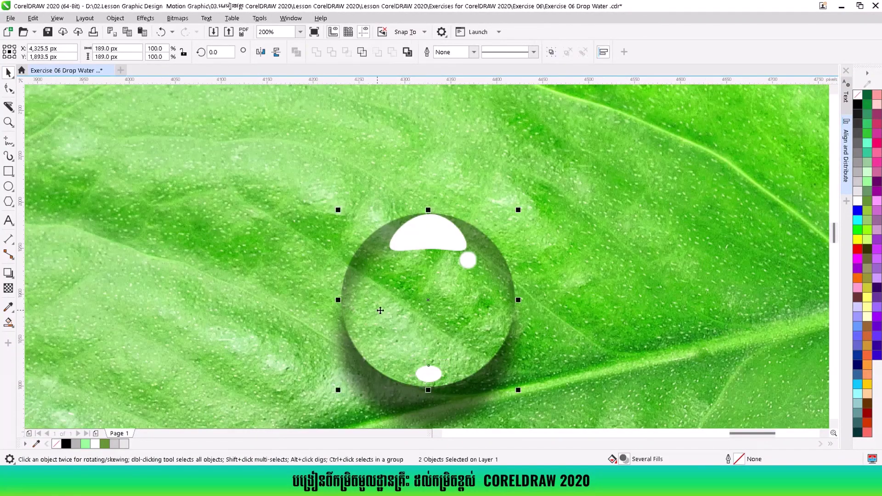
{"action": "left_click", "coordinate": [552, 365]}
{"action": "left_click", "coordinate": [427, 372]}
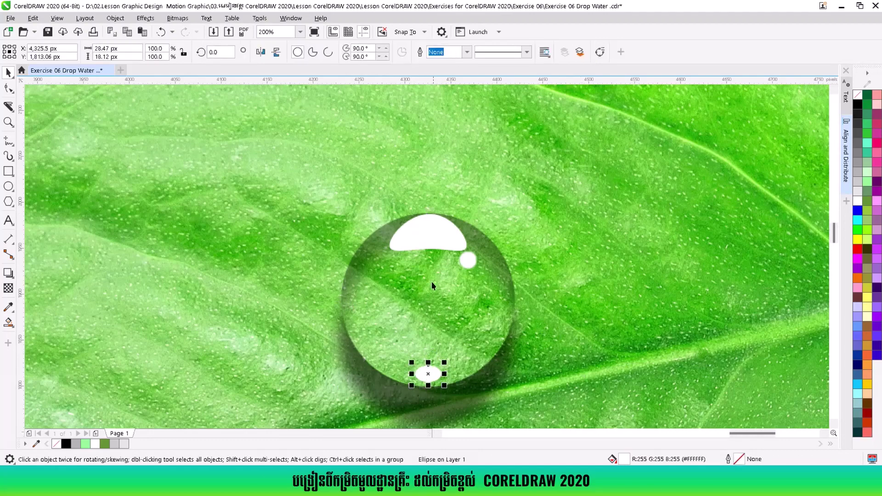
Apply a vertical fountain transparency to the dome highlight, fading it out from its upper edge towards its lower edge.
{"action": "scroll", "coordinate": [434, 239], "scroll_direction": "up", "scroll_amount": 1}
{"action": "scroll", "coordinate": [427, 235], "scroll_direction": "down", "scroll_amount": 1}
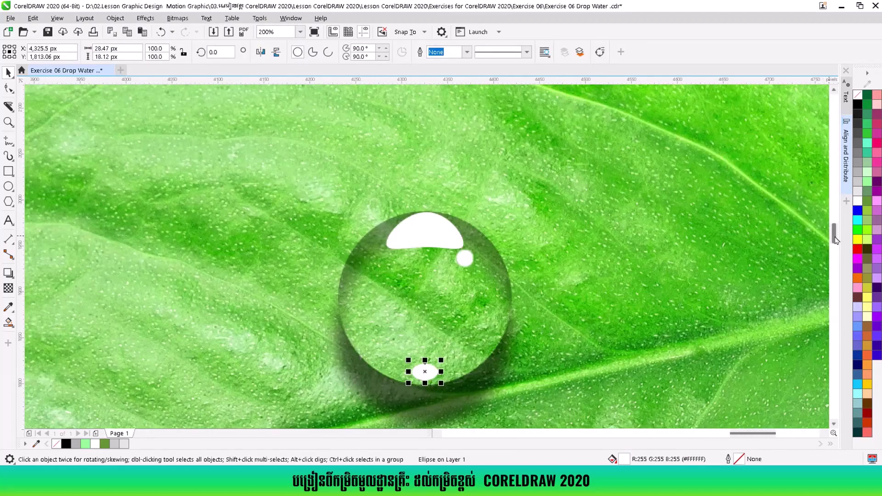
{"action": "left_click_drag", "start_coordinate": [835, 236], "coordinate": [836, 241]}
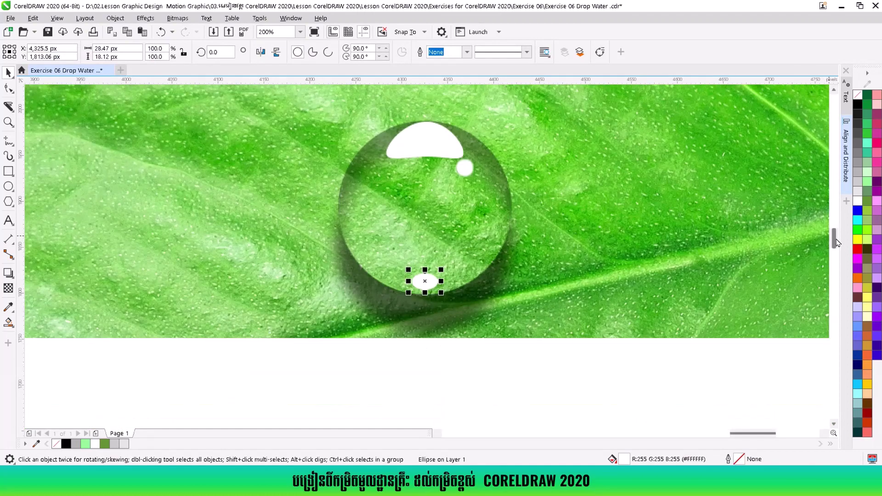
{"action": "left_click", "coordinate": [423, 136]}
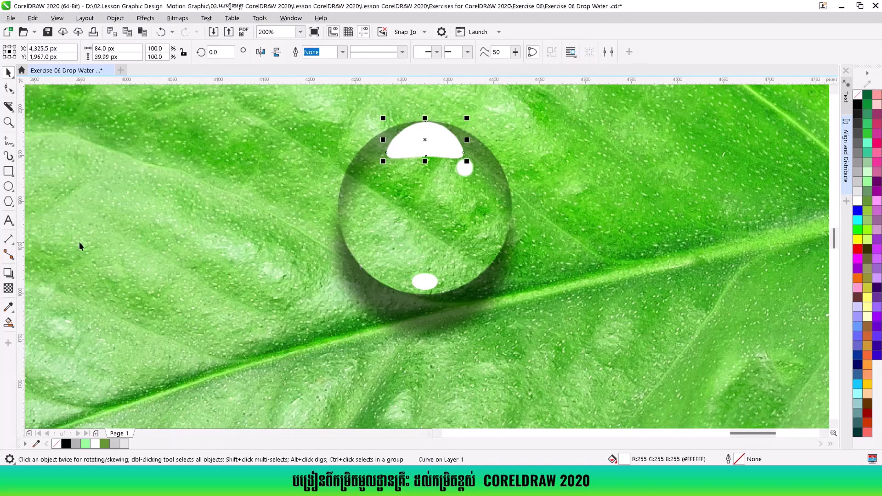
{"action": "left_click", "coordinate": [9, 289]}
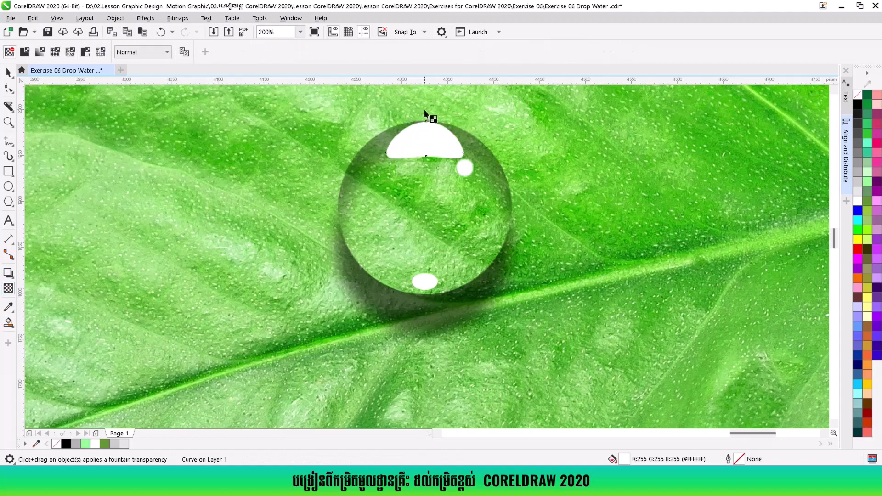
{"action": "left_click_drag", "start_coordinate": [425, 112], "coordinate": [425, 173]}
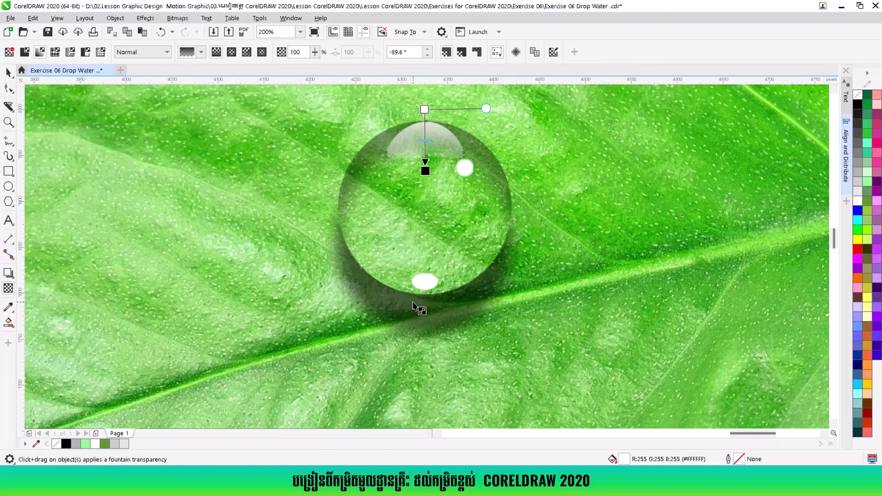
Apply a uniform transparency of 25 to the white ellipse at the drop's lower edge.
{"action": "left_click", "coordinate": [426, 282]}
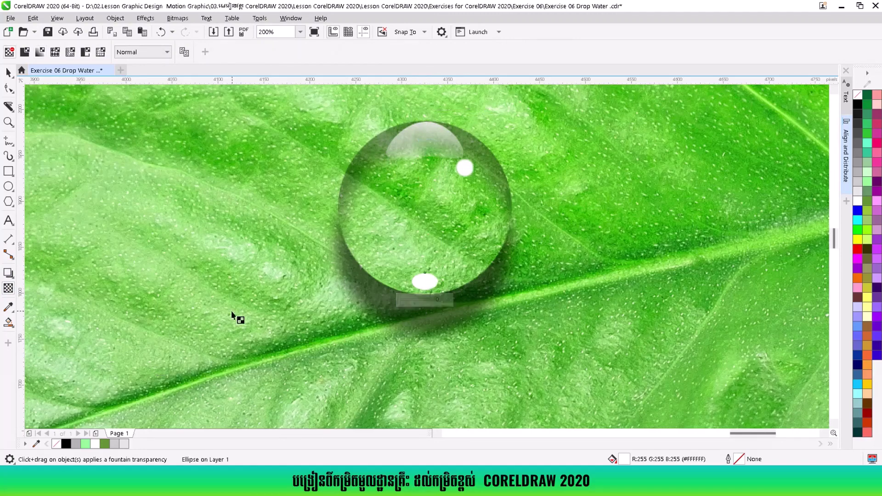
{"action": "left_click", "coordinate": [9, 72]}
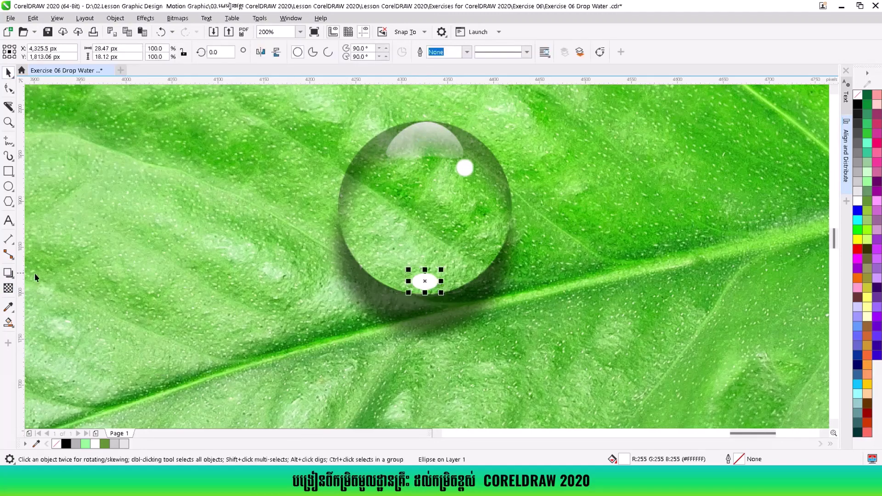
{"action": "left_click", "coordinate": [8, 288]}
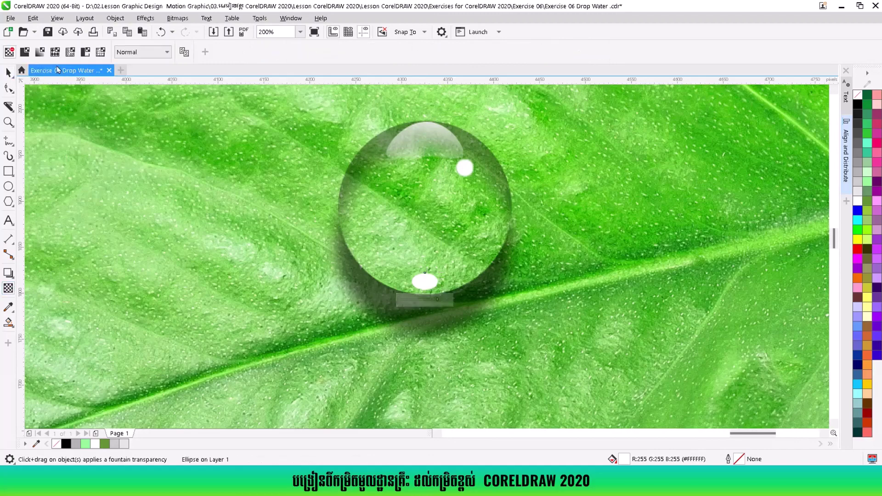
{"action": "left_click", "coordinate": [25, 52]}
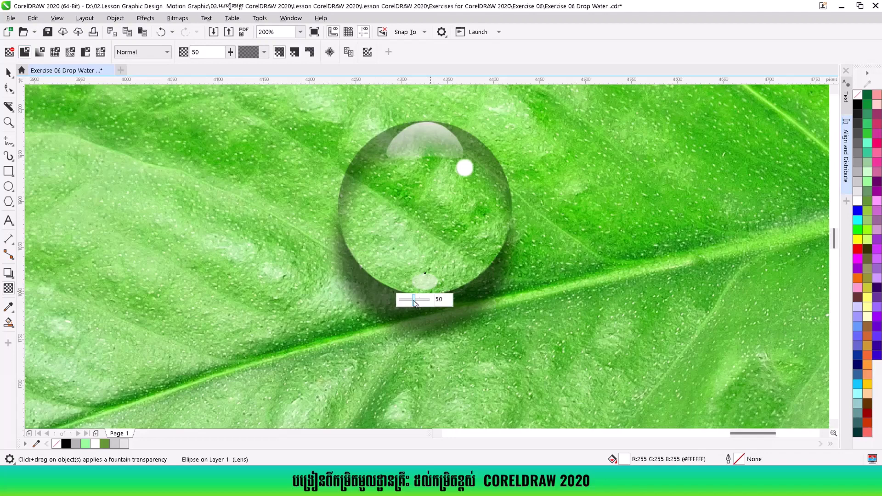
{"action": "left_click_drag", "start_coordinate": [415, 301], "coordinate": [407, 302]}
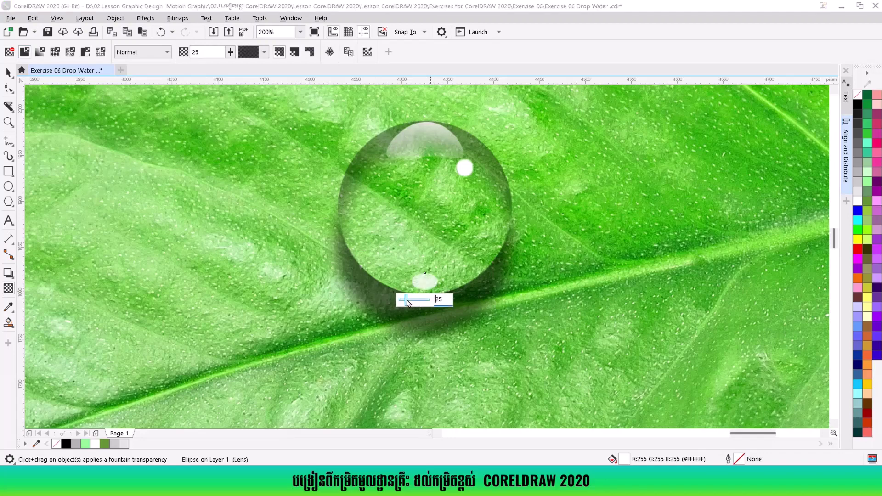
Select all seven objects that make up the water drop and group them.
{"action": "left_click", "coordinate": [8, 72]}
{"action": "scroll", "coordinate": [199, 204], "scroll_direction": "down", "scroll_amount": 3}
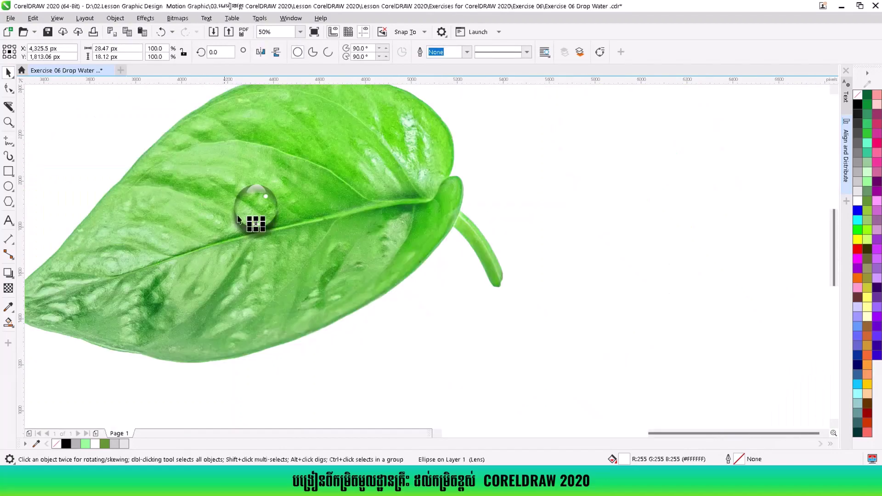
{"action": "left_click", "coordinate": [605, 237]}
{"action": "scroll", "coordinate": [291, 292], "scroll_direction": "down", "scroll_amount": 1}
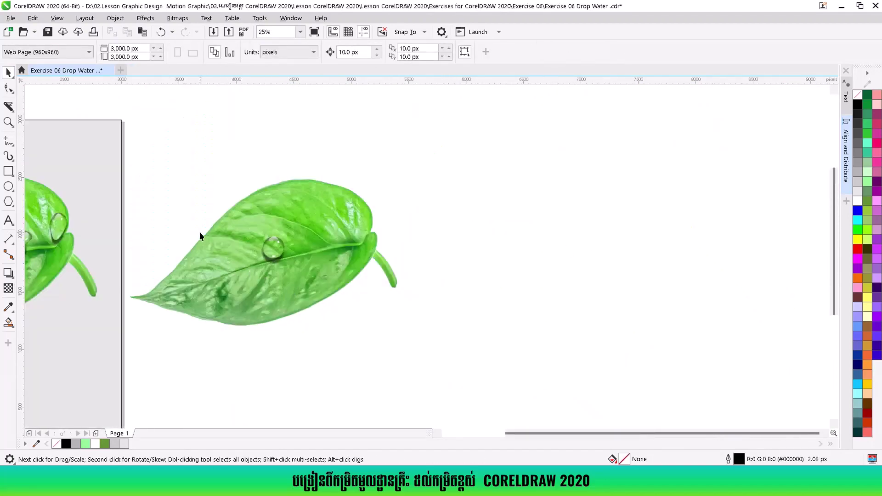
{"action": "scroll", "coordinate": [192, 224], "scroll_direction": "up", "scroll_amount": 1}
{"action": "scroll", "coordinate": [394, 240], "scroll_direction": "up", "scroll_amount": 1}
{"action": "scroll", "coordinate": [394, 240], "scroll_direction": "down", "scroll_amount": 1}
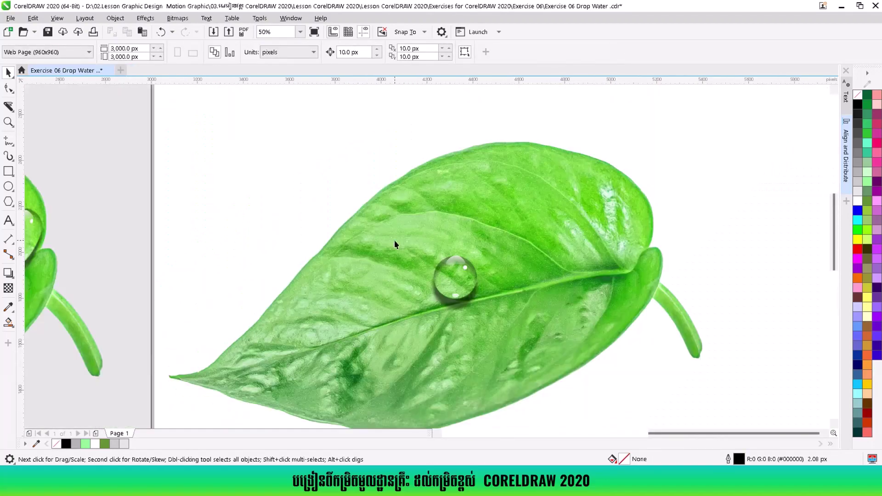
{"action": "scroll", "coordinate": [525, 318], "scroll_direction": "up", "scroll_amount": 1}
{"action": "left_click_drag", "start_coordinate": [534, 332], "coordinate": [535, 332]}
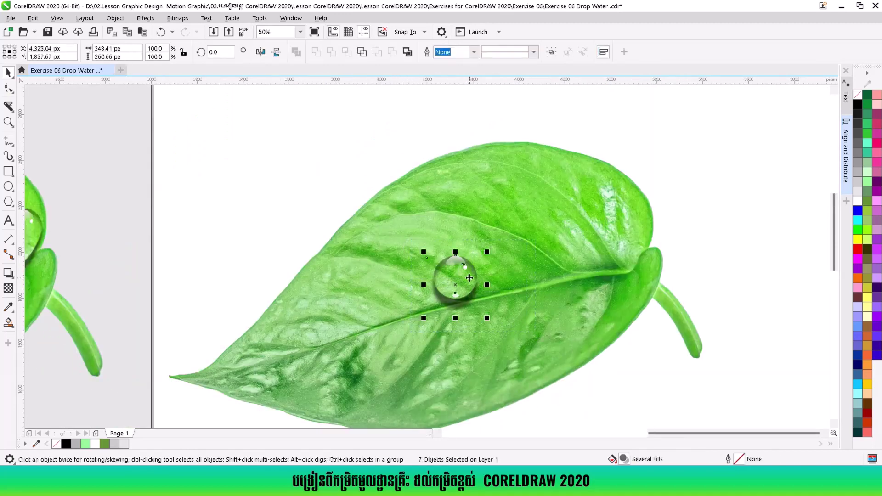
{"action": "right_click", "coordinate": [469, 278]}
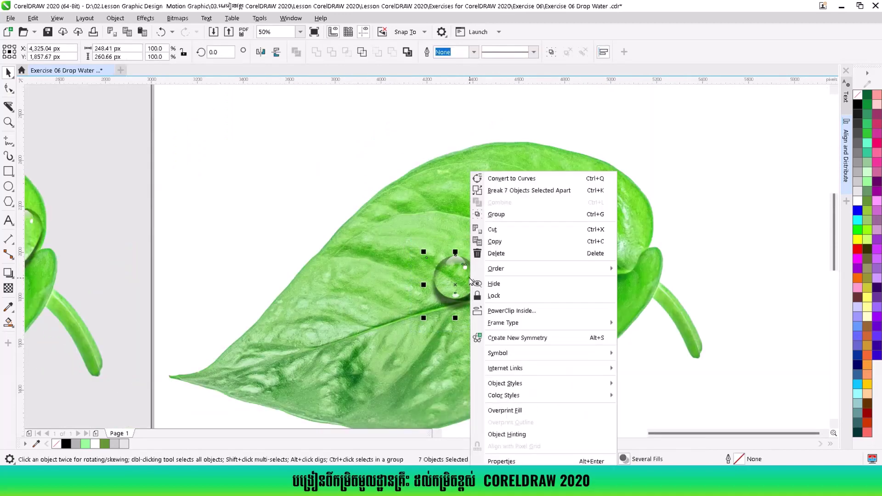
{"action": "left_click", "coordinate": [496, 214]}
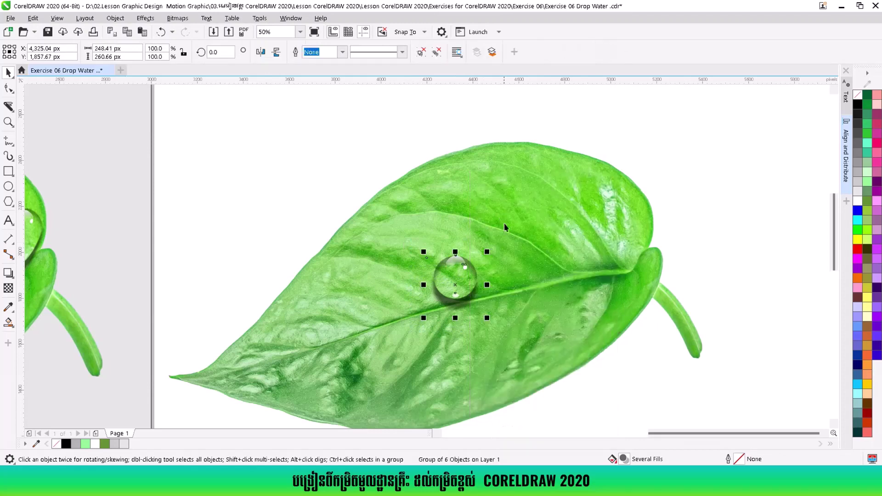
{"action": "key", "text": "Escape"}
Move the grouped drop straight up on the leaf, away from the central vein.
{"action": "scroll", "coordinate": [519, 307], "scroll_direction": "down", "scroll_amount": 1}
{"action": "scroll", "coordinate": [463, 330], "scroll_direction": "up", "scroll_amount": 1}
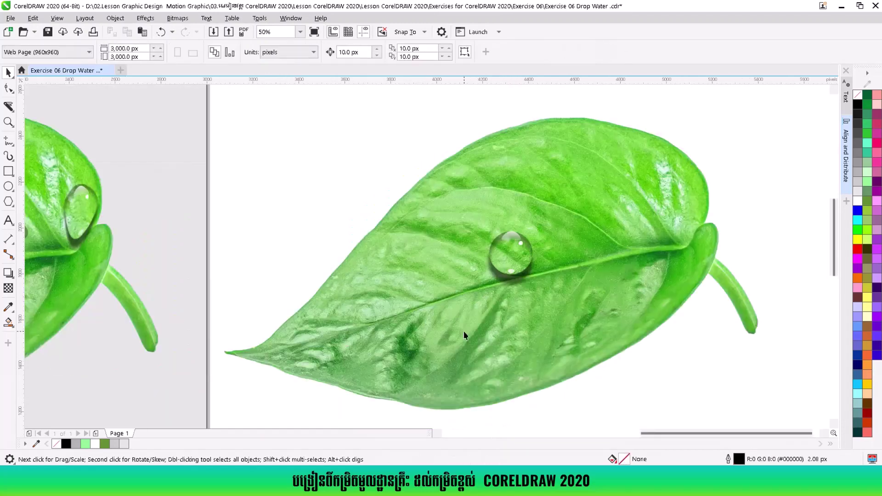
{"action": "left_click", "coordinate": [510, 261]}
{"action": "left_click_drag", "start_coordinate": [510, 261], "coordinate": [508, 227]}
{"action": "key", "text": "Escape"}
{"action": "scroll", "coordinate": [431, 301], "scroll_direction": "down", "scroll_amount": 1}
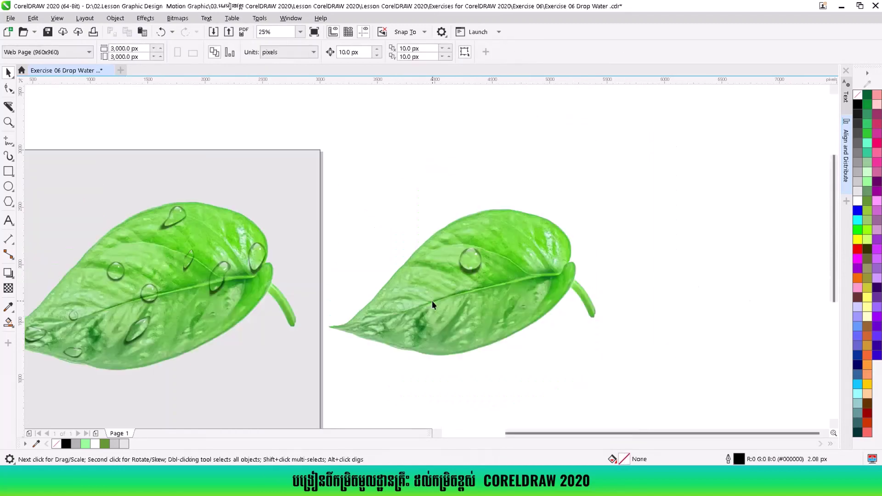
Shift the grouped drop left and scatter four copies: near the stem, on the vein, by the leaf tip and near the lower edge.
{"action": "scroll", "coordinate": [432, 299], "scroll_direction": "up", "scroll_amount": 1}
{"action": "left_click", "coordinate": [469, 247]}
{"action": "left_click_drag", "start_coordinate": [468, 247], "coordinate": [316, 340]}
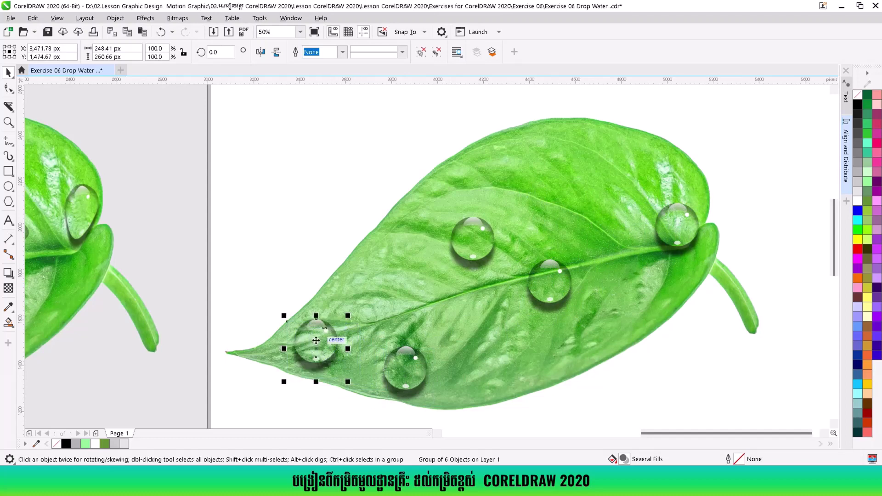
{"action": "left_click_drag", "start_coordinate": [407, 371], "coordinate": [416, 367]}
{"action": "left_click_drag", "start_coordinate": [652, 433], "coordinate": [641, 440]}
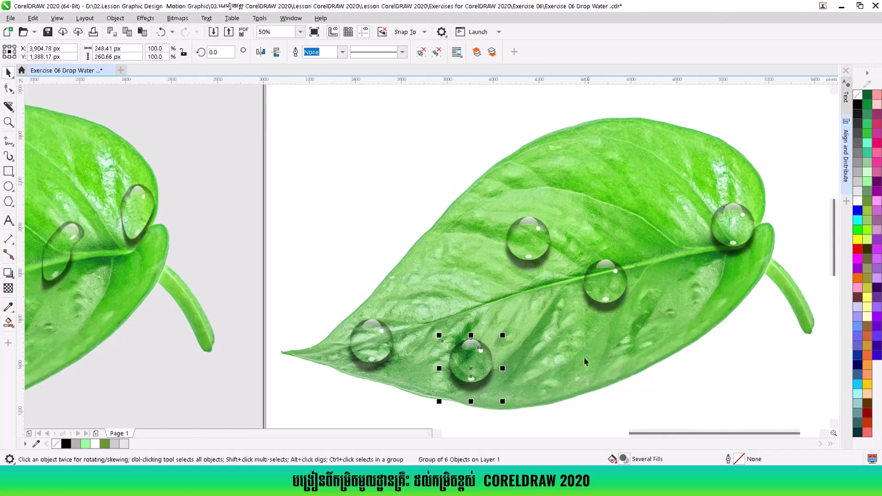
Move the drop near the stem slightly left and up to X 4,993.78 px, Y 1,988.67 px.
{"action": "left_click", "coordinate": [537, 234]}
{"action": "left_click", "coordinate": [604, 285]}
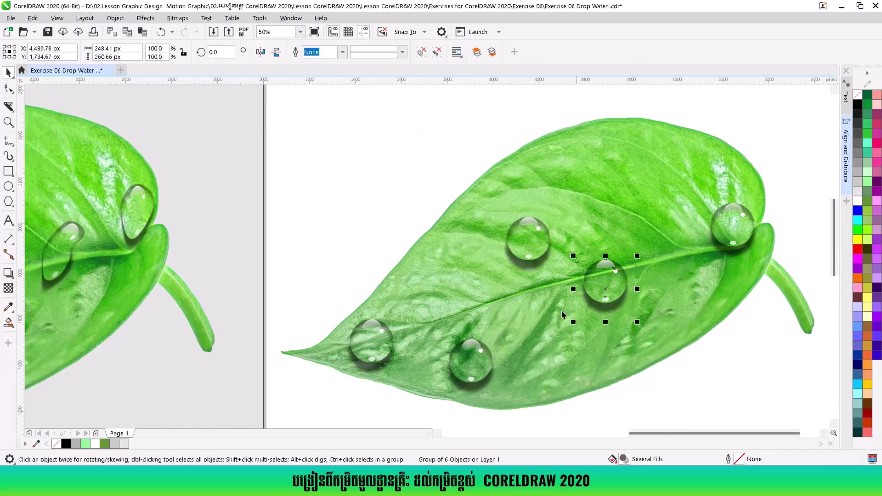
{"action": "left_click", "coordinate": [476, 364]}
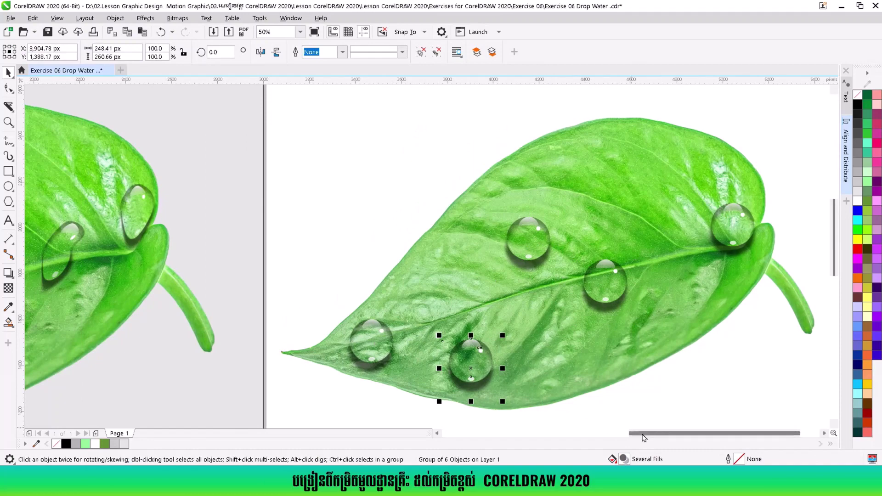
{"action": "left_click_drag", "start_coordinate": [628, 433], "coordinate": [692, 432]}
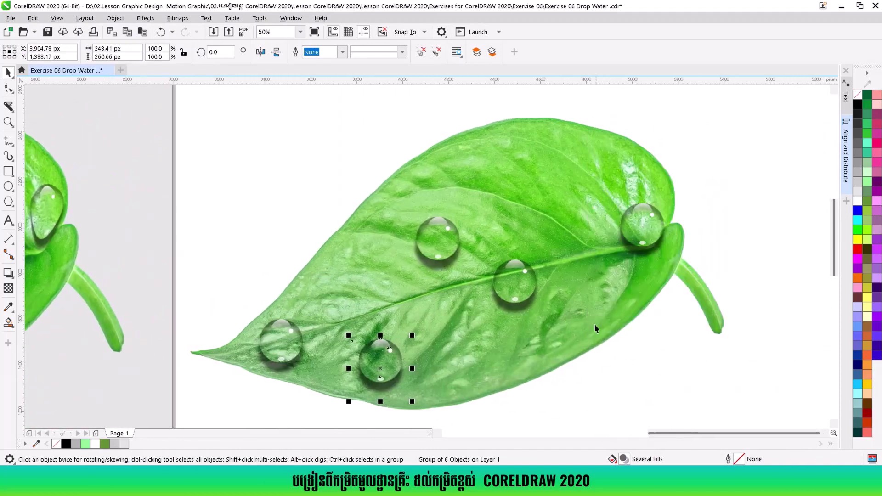
{"action": "left_click_drag", "start_coordinate": [648, 224], "coordinate": [634, 226]}
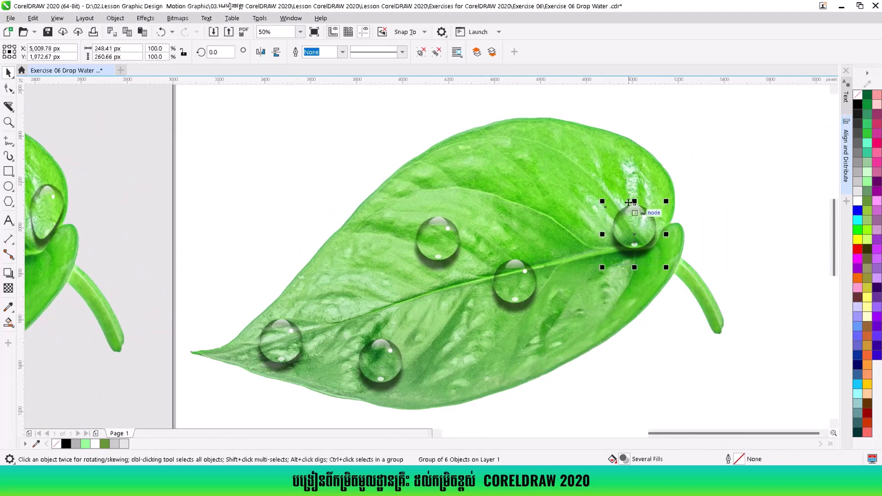
{"action": "left_click_drag", "start_coordinate": [635, 226], "coordinate": [631, 222]}
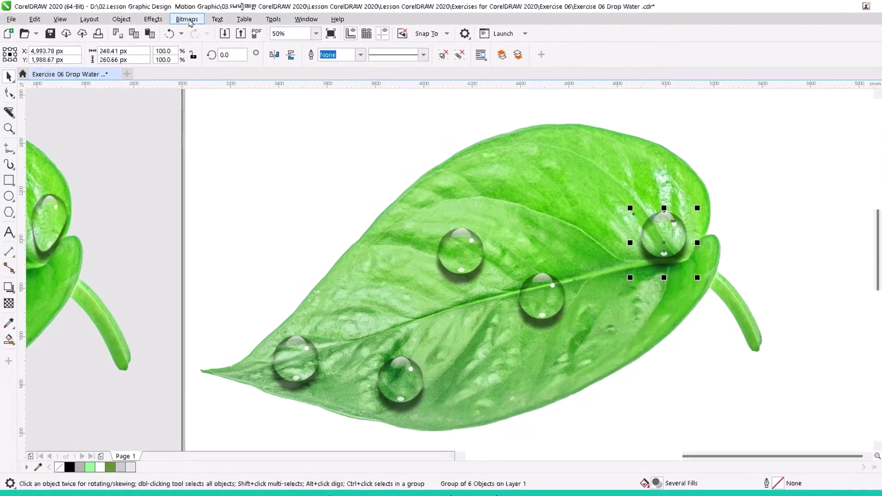
Convert the grouped drop near the stem to a bitmap.
{"action": "left_click", "coordinate": [178, 18]}
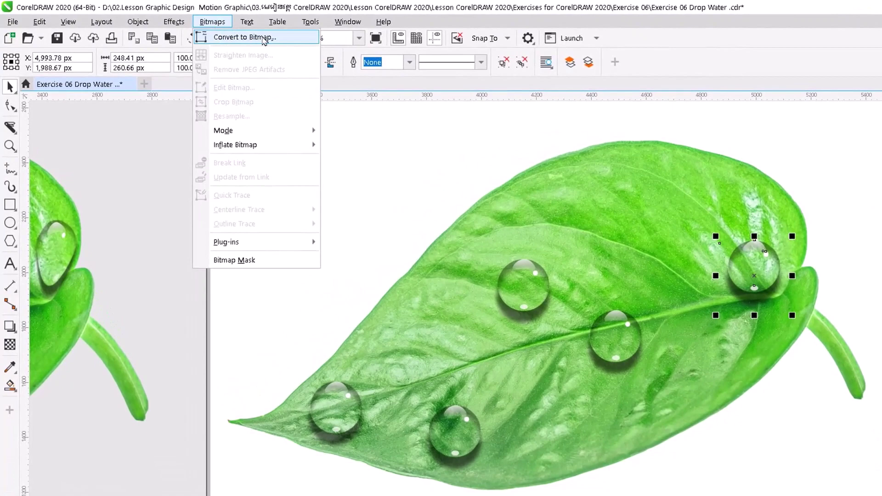
{"action": "left_click", "coordinate": [264, 37]}
{"action": "left_click", "coordinate": [557, 350]}
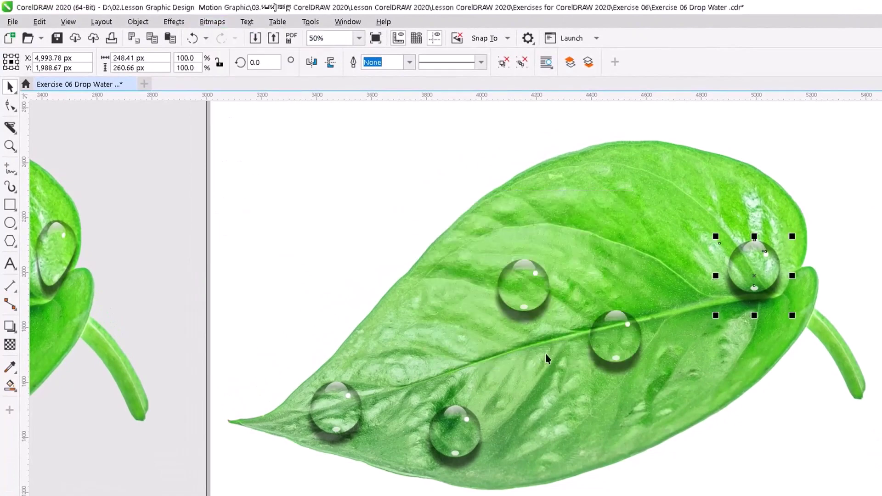
{"action": "scroll", "coordinate": [821, 271], "scroll_direction": "up", "scroll_amount": 2}
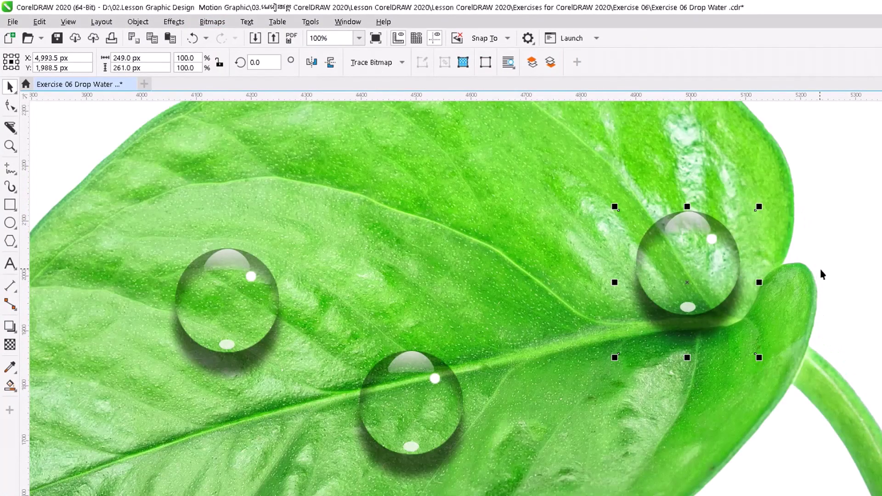
Apply an envelope to the bitmap drop, pulling its top-middle node up and right and its lower nodes down and left into a slanted drop.
{"action": "left_click", "coordinate": [684, 280]}
{"action": "left_click", "coordinate": [12, 330]}
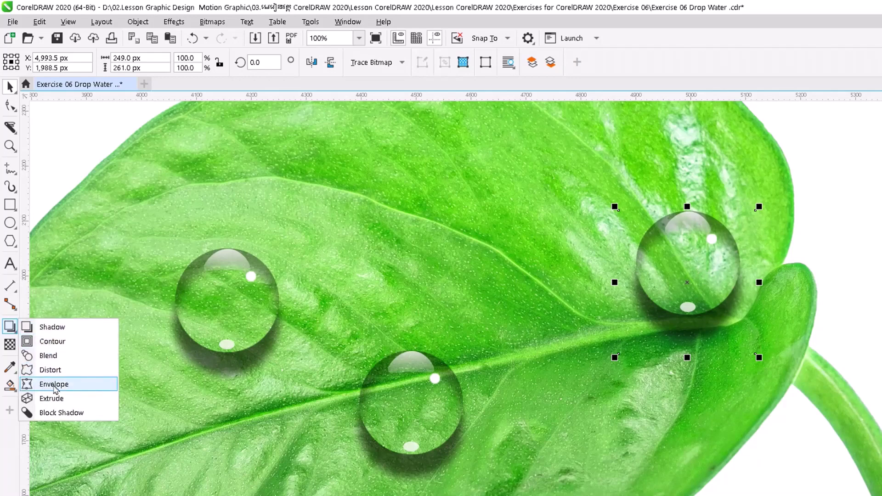
{"action": "left_click", "coordinate": [68, 391]}
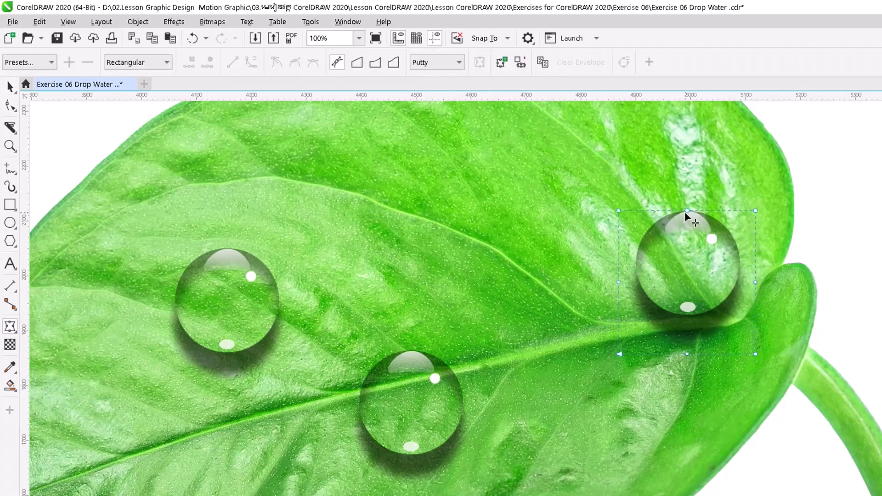
{"action": "left_click_drag", "start_coordinate": [686, 212], "coordinate": [731, 176]}
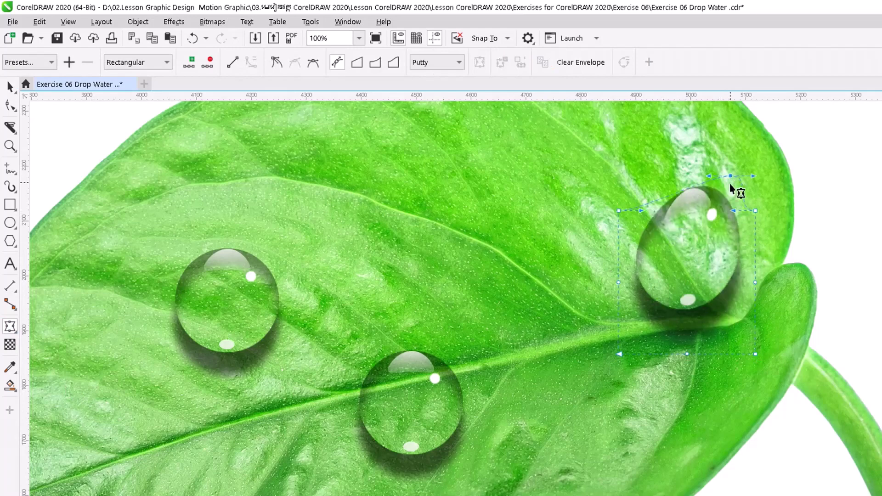
{"action": "left_click_drag", "start_coordinate": [755, 354], "coordinate": [712, 367]}
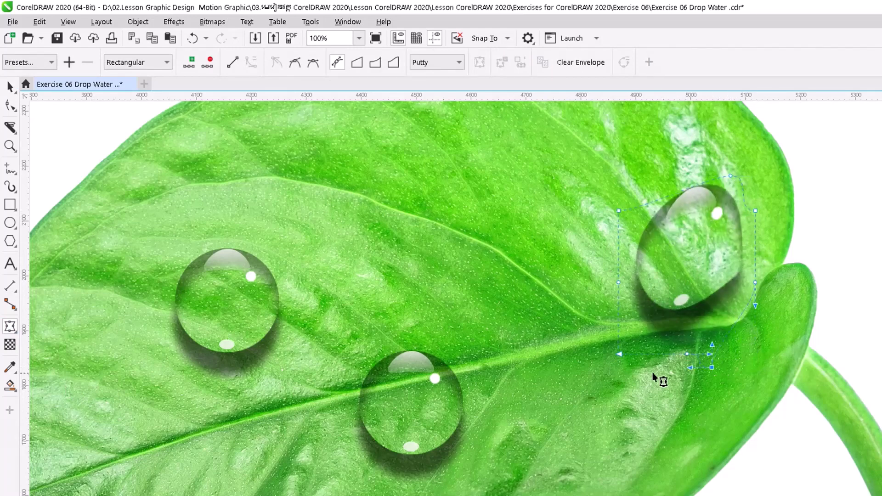
{"action": "left_click_drag", "start_coordinate": [619, 355], "coordinate": [657, 424]}
{"action": "left_click_drag", "start_coordinate": [624, 363], "coordinate": [587, 368]}
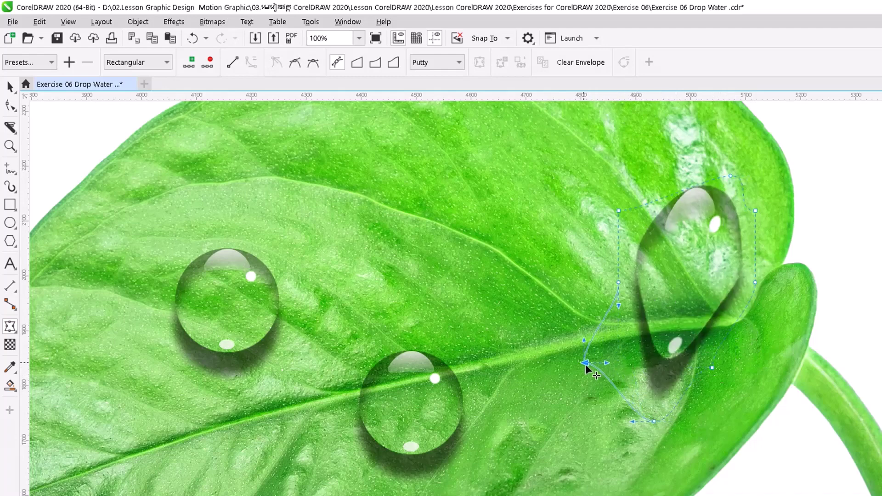
Pull the envelope's upper-right corner outward and its upper-left corner slightly down to round out the slanted drop.
{"action": "left_click", "coordinate": [755, 211]}
{"action": "left_click_drag", "start_coordinate": [756, 211], "coordinate": [797, 198]}
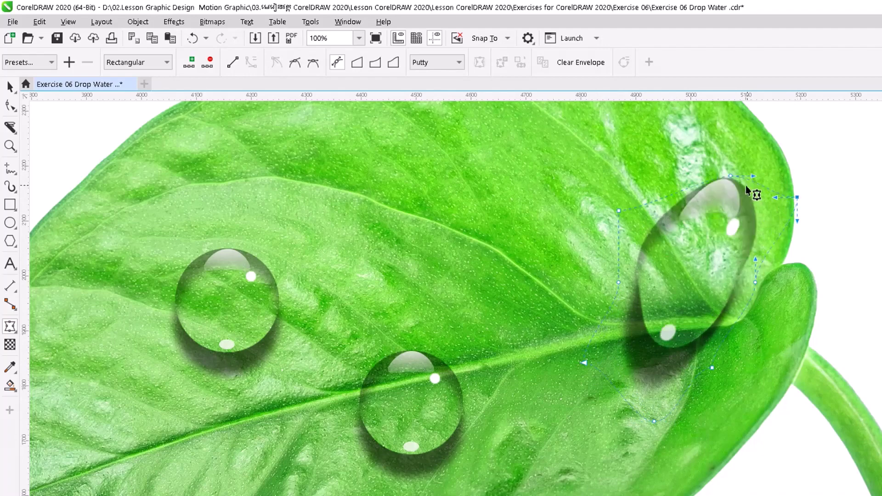
{"action": "left_click_drag", "start_coordinate": [619, 210], "coordinate": [612, 224]}
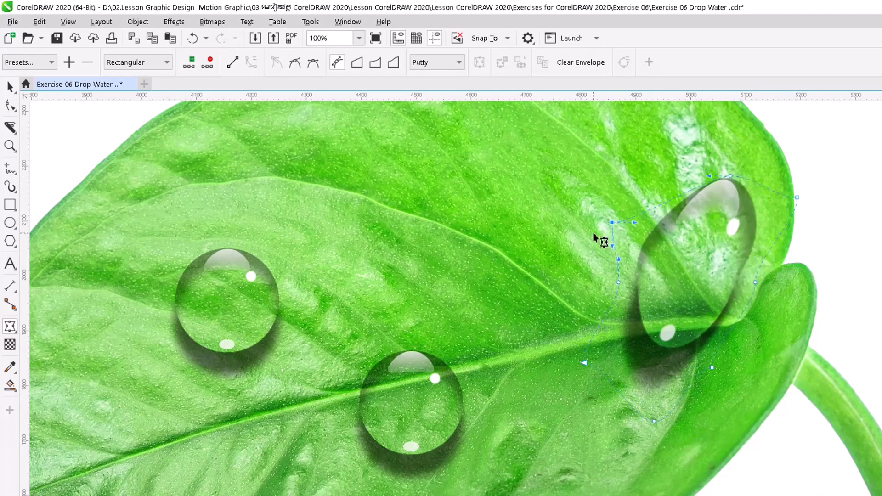
{"action": "left_click", "coordinate": [11, 86]}
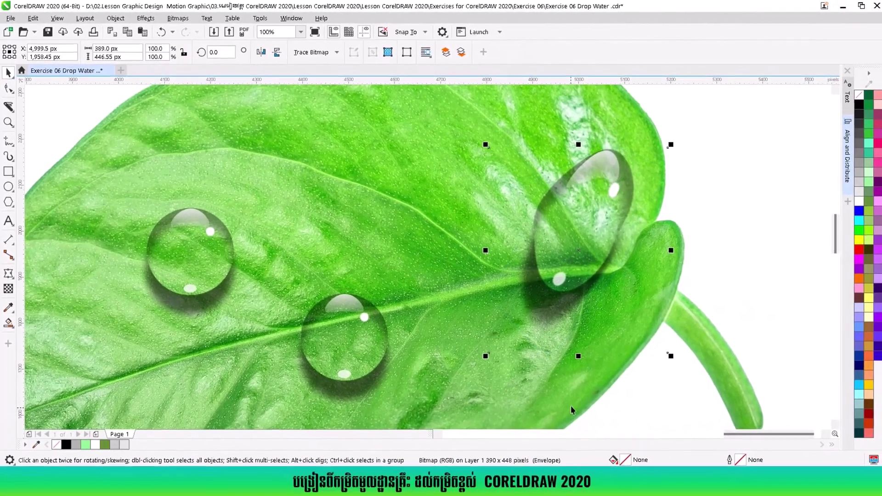
Scale the slanted drop to 68.7% and move it closer to the stem at X 5,023.68 px, Y 1,956.45 px.
{"action": "scroll", "coordinate": [486, 340], "scroll_direction": "down", "scroll_amount": 2}
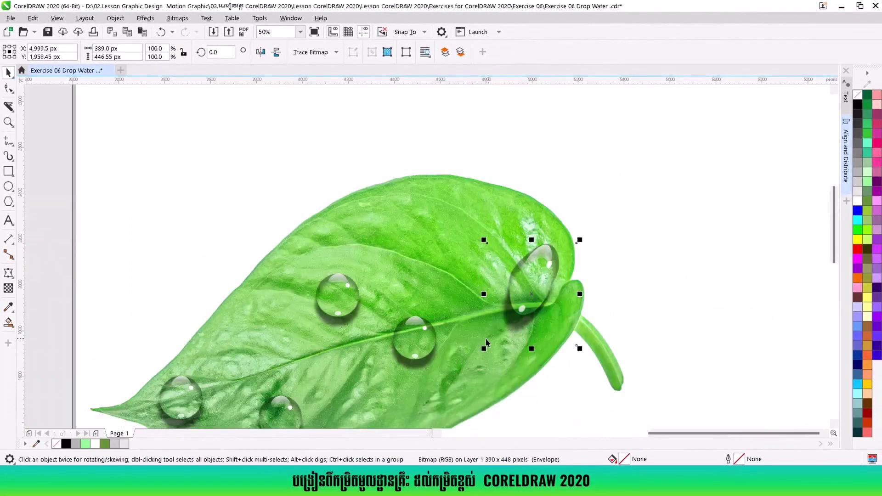
{"action": "scroll", "coordinate": [662, 433], "scroll_direction": "left", "scroll_amount": 3}
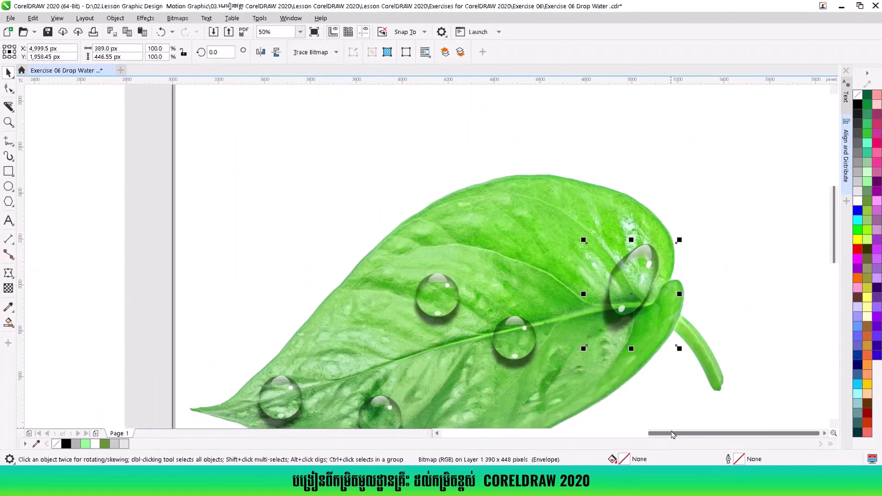
{"action": "left_click_drag", "start_coordinate": [678, 347], "coordinate": [657, 321]}
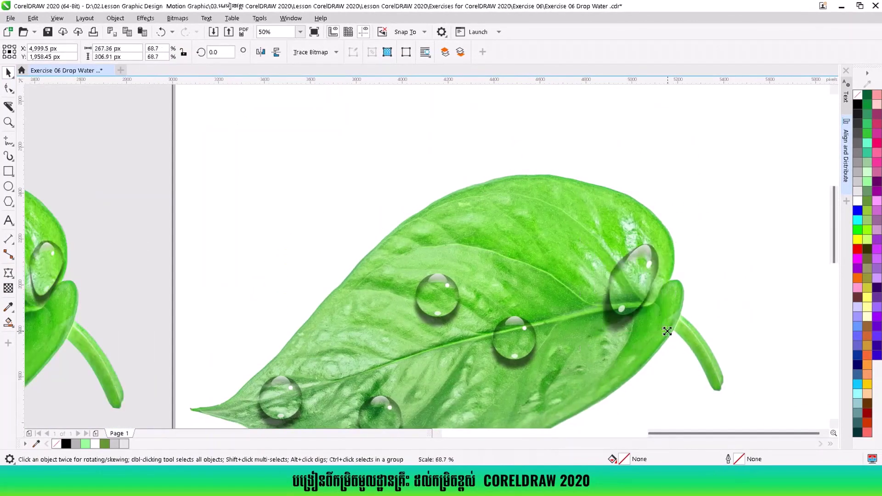
{"action": "left_click", "coordinate": [702, 297]}
{"action": "left_click", "coordinate": [645, 289]}
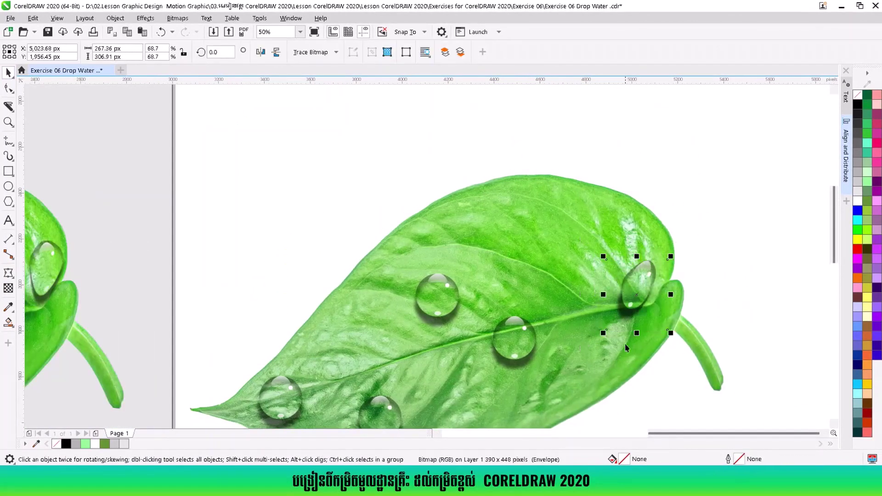
Convert the grouped drop near the leaf's lower edge to a bitmap.
{"action": "scroll", "coordinate": [613, 360], "scroll_direction": "down", "scroll_amount": 3}
{"action": "scroll", "coordinate": [575, 388], "scroll_direction": "up", "scroll_amount": 3}
{"action": "left_click", "coordinate": [576, 257]}
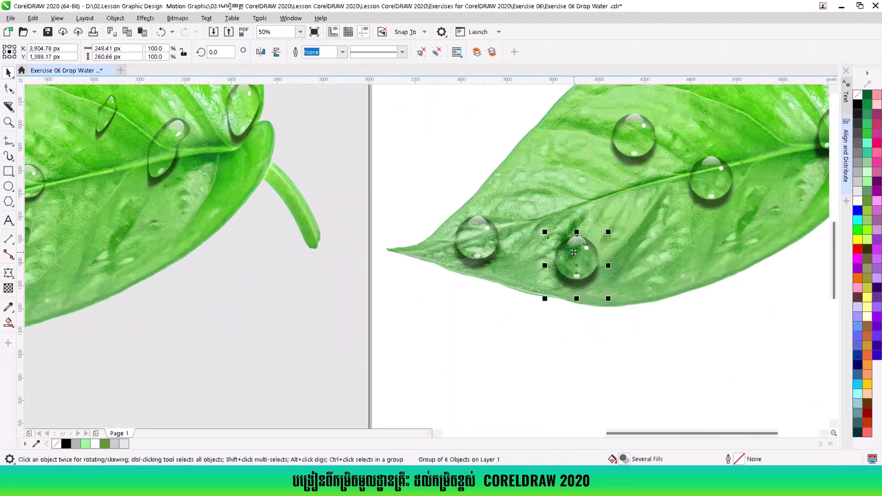
{"action": "left_click", "coordinate": [178, 18]}
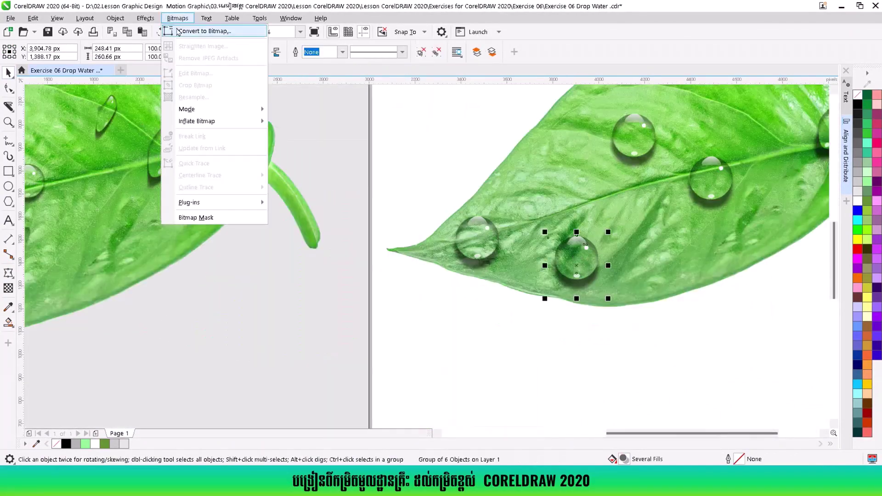
{"action": "left_click", "coordinate": [193, 30]}
{"action": "left_click", "coordinate": [452, 297]}
Apply an envelope to the bitmap drop near the leaf's lower edge, pulling its top, bottom, left and upper-right nodes into a flattened drop.
{"action": "left_click", "coordinate": [8, 273]}
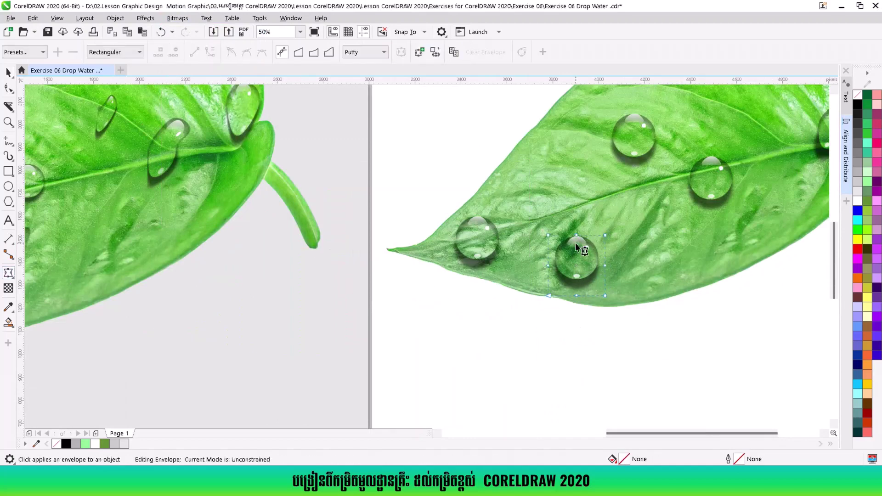
{"action": "left_click_drag", "start_coordinate": [576, 241], "coordinate": [575, 248]}
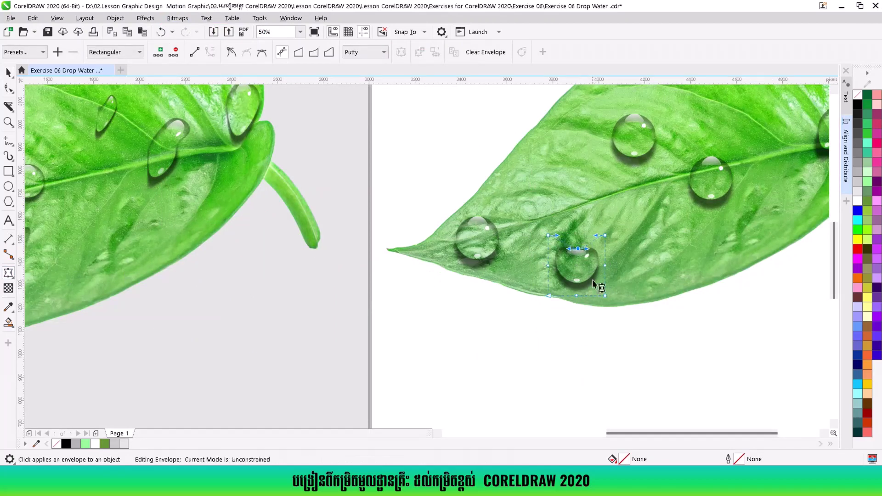
{"action": "scroll", "coordinate": [592, 280], "scroll_direction": "up", "scroll_amount": 2}
{"action": "left_click_drag", "start_coordinate": [561, 311], "coordinate": [537, 291]}
{"action": "left_click_drag", "start_coordinate": [506, 251], "coordinate": [476, 229]}
{"action": "left_click_drag", "start_coordinate": [618, 191], "coordinate": [621, 208]}
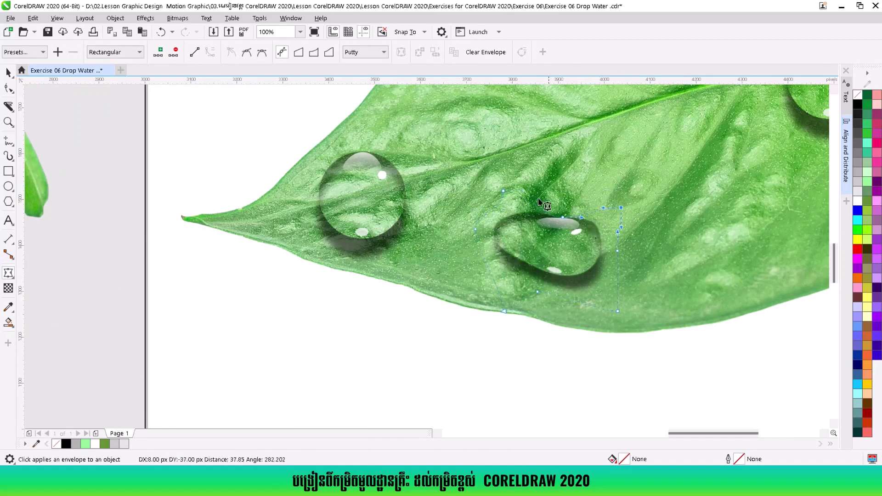
Scale the flattened drop to 61.1% and move it to X 3,857.73 px, Y 1,351.0 px.
{"action": "left_click", "coordinate": [9, 72]}
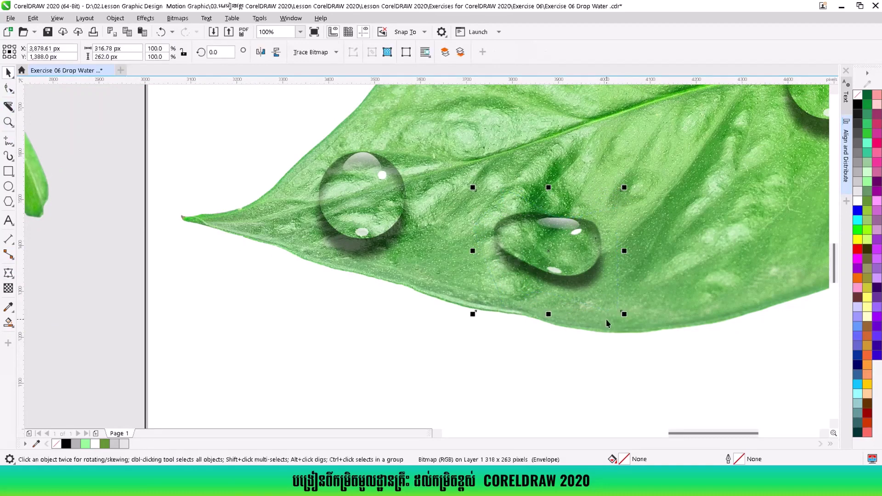
{"action": "left_click_drag", "start_coordinate": [624, 313], "coordinate": [591, 290]}
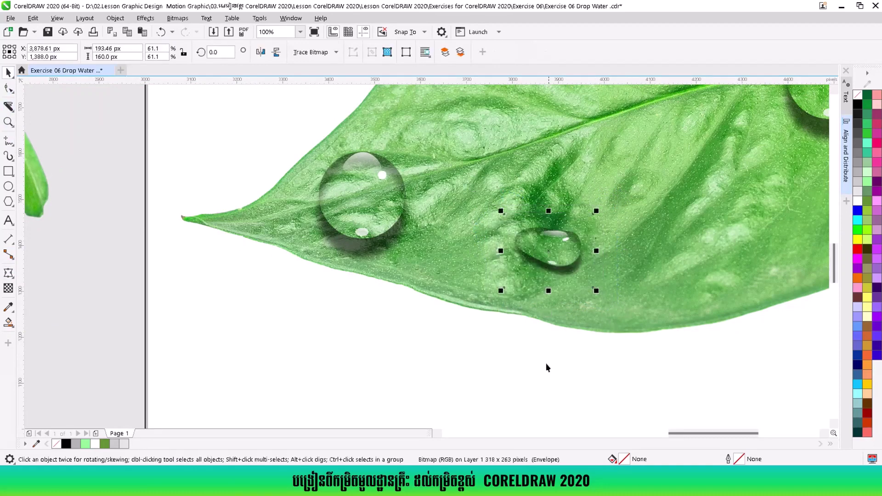
{"action": "key", "text": "Escape"}
{"action": "left_click", "coordinate": [548, 275]}
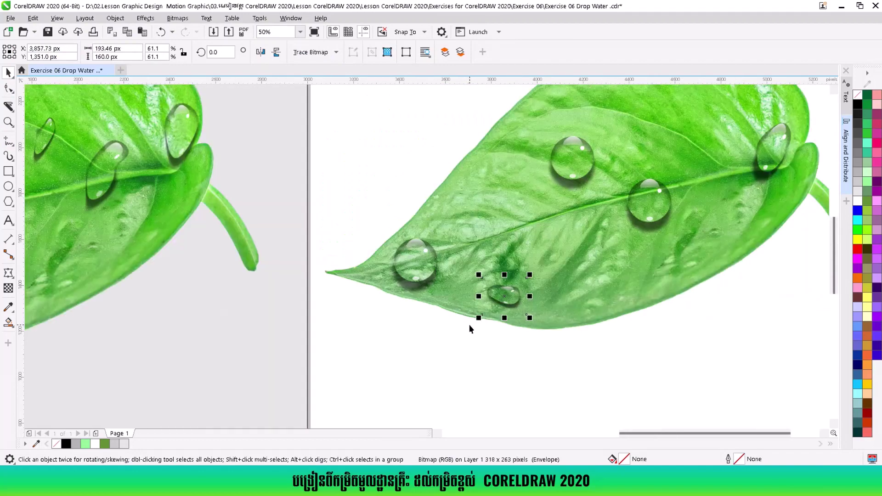
Convert the grouped drop near the leaf's tip to a bitmap.
{"action": "scroll", "coordinate": [469, 324], "scroll_direction": "down", "scroll_amount": 2}
{"action": "left_click", "coordinate": [432, 263]}
{"action": "scroll", "coordinate": [410, 257], "scroll_direction": "up", "scroll_amount": 2}
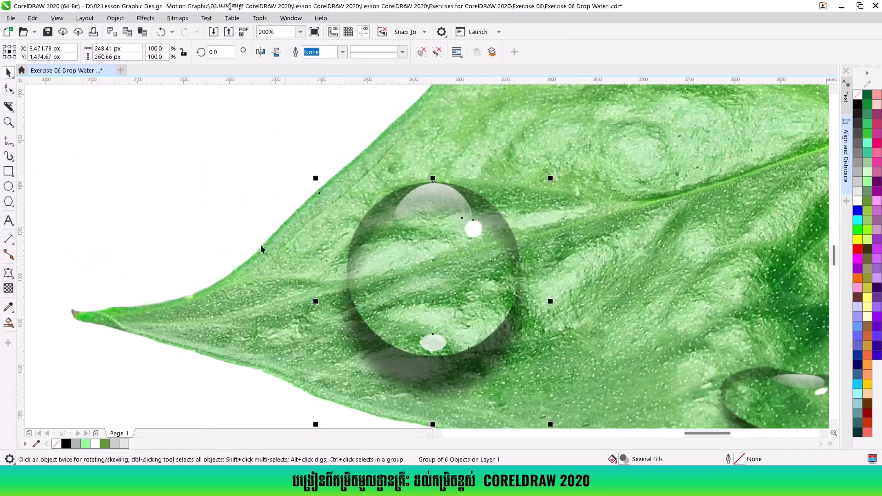
{"action": "left_click", "coordinate": [177, 18]}
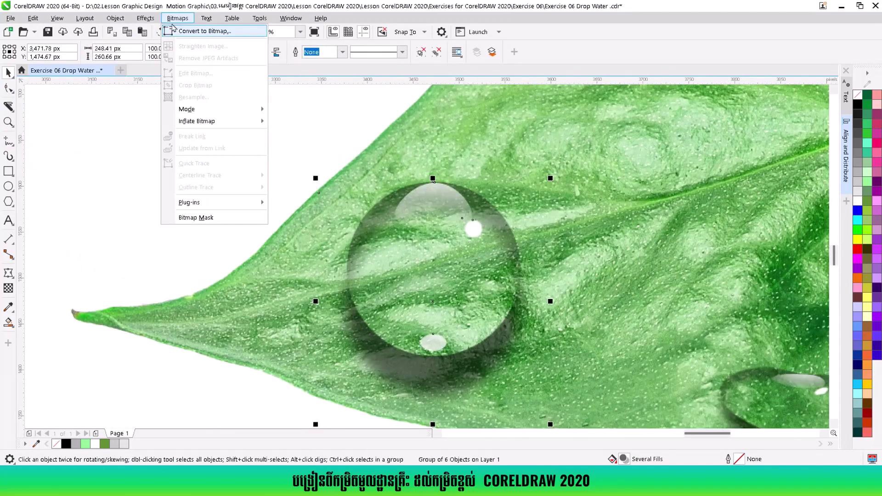
{"action": "left_click", "coordinate": [193, 28]}
{"action": "left_click", "coordinate": [451, 296]}
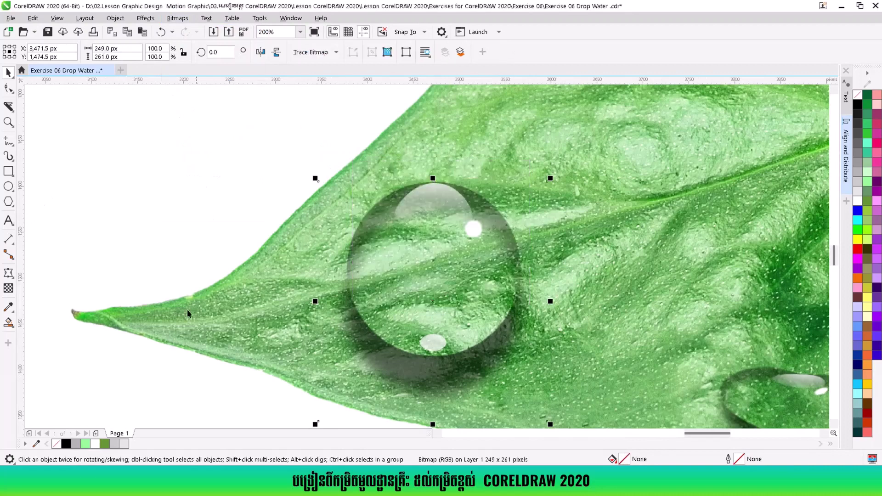
Apply an envelope to the tip drop, pulling its upper-right corner inward and its top-middle node down and left.
{"action": "left_click", "coordinate": [9, 273]}
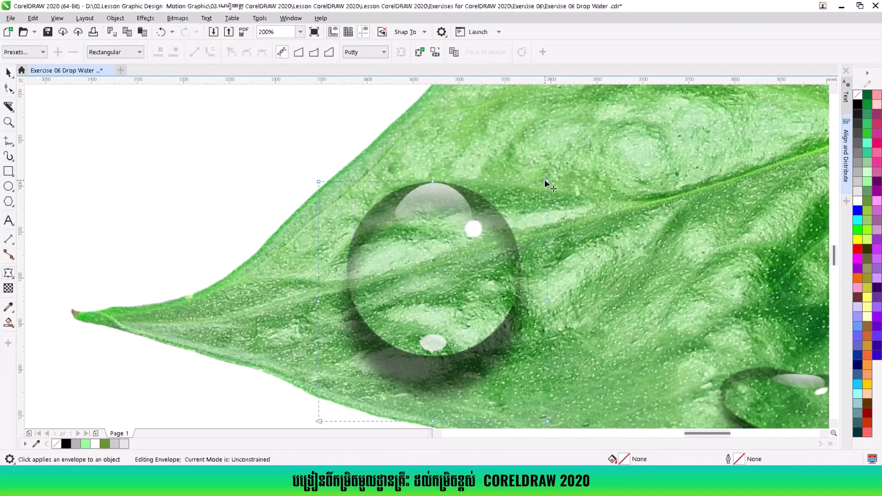
{"action": "left_click_drag", "start_coordinate": [547, 183], "coordinate": [529, 189]}
{"action": "left_click_drag", "start_coordinate": [437, 184], "coordinate": [410, 237]}
{"action": "scroll", "coordinate": [411, 237], "scroll_direction": "down", "scroll_amount": 2}
{"action": "scroll", "coordinate": [398, 285], "scroll_direction": "up", "scroll_amount": 1}
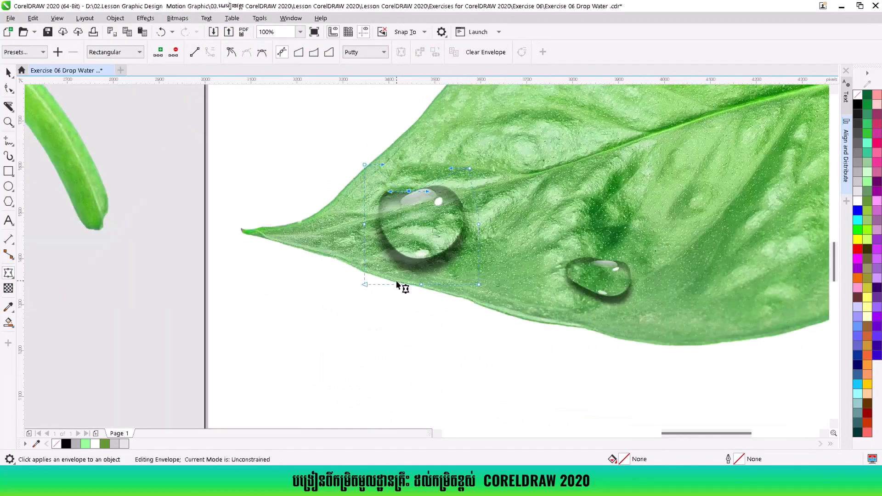
Pull the envelope's two lower corners and its bottom-middle node up to flatten the underside of the tip drop.
{"action": "left_click_drag", "start_coordinate": [479, 286], "coordinate": [483, 219]}
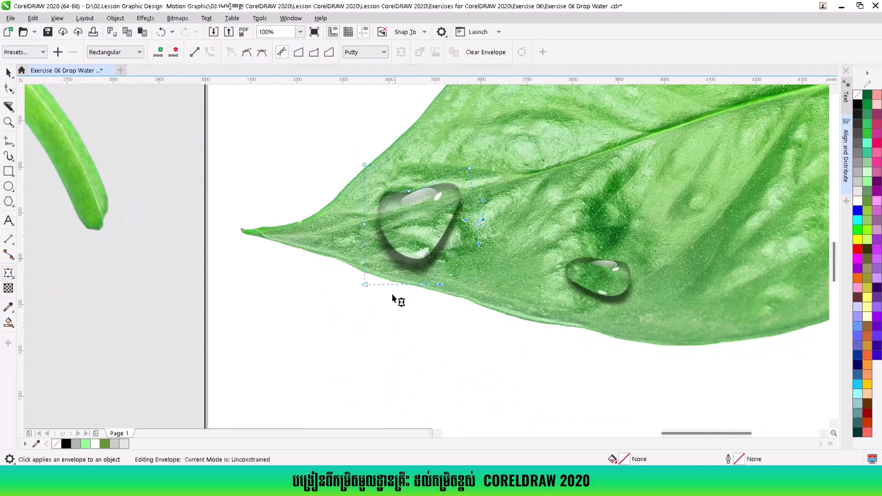
{"action": "left_click_drag", "start_coordinate": [364, 281], "coordinate": [364, 252]}
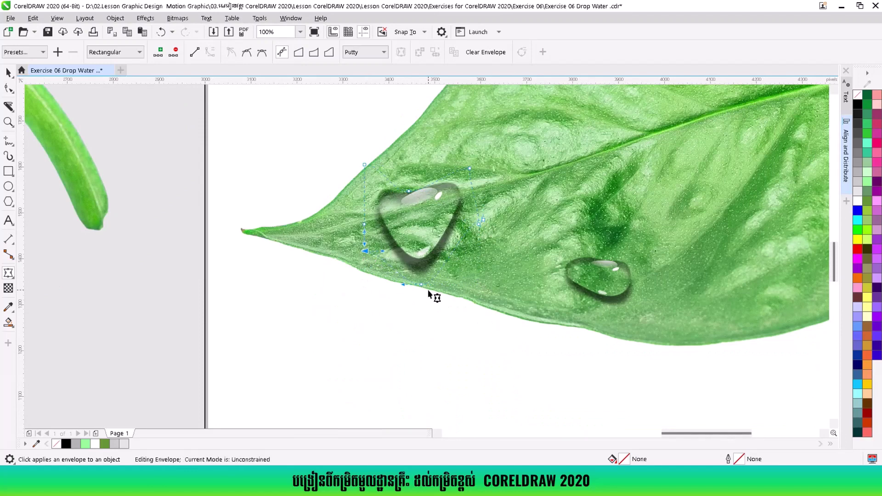
{"action": "left_click_drag", "start_coordinate": [422, 284], "coordinate": [436, 256]}
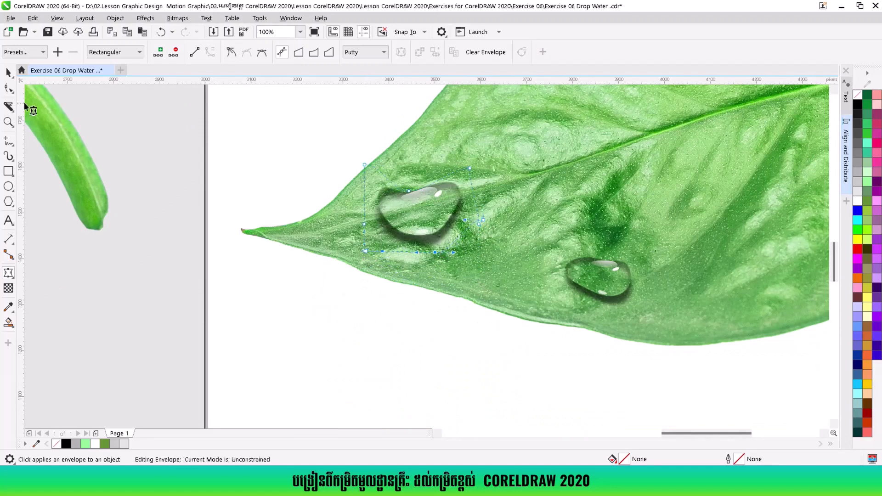
Scale down the reshaped drop near the leaf's tip and deselect it.
{"action": "left_click", "coordinate": [8, 72]}
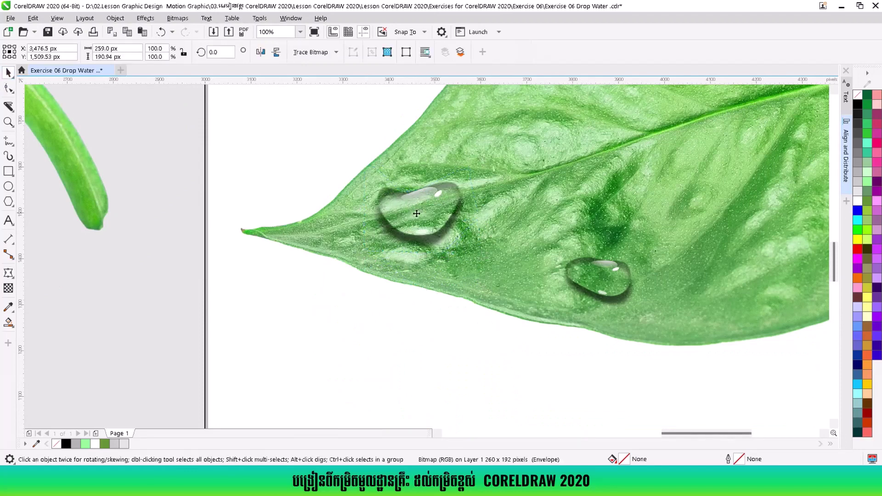
{"action": "key", "text": "Escape"}
{"action": "scroll", "coordinate": [667, 334], "scroll_direction": "down", "scroll_amount": 2}
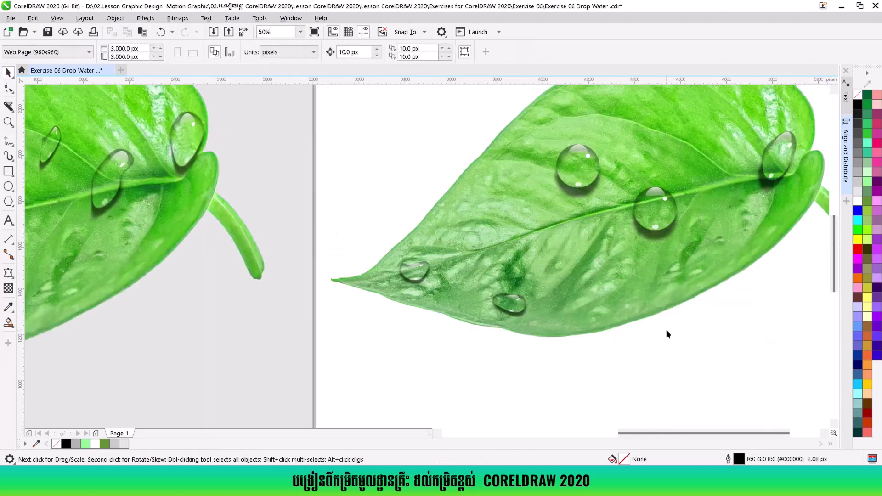
Move the two round drops up and apart, and place a copy on the midrib at X 4,313.78 px, Y 1,679.67 px.
{"action": "left_click_drag", "start_coordinate": [709, 433], "coordinate": [725, 433]}
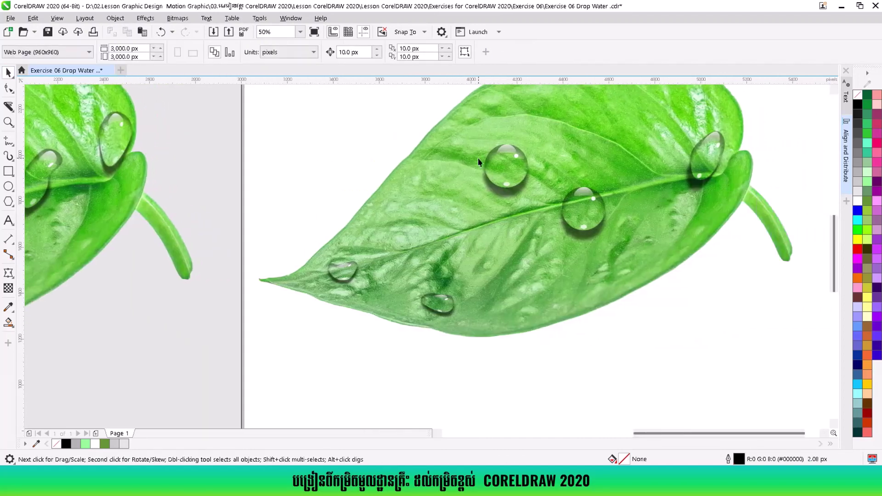
{"action": "left_click", "coordinate": [504, 157]}
{"action": "left_click_drag", "start_coordinate": [503, 157], "coordinate": [552, 218]}
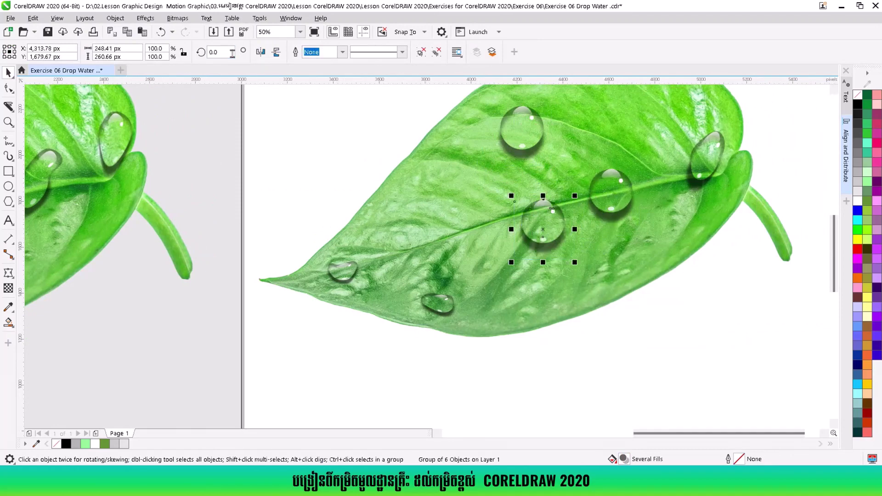
Convert the copied drop on the midrib to a 300 dpi RGB bitmap with anti-aliasing and a transparent background.
{"action": "left_click", "coordinate": [177, 18]}
{"action": "left_click", "coordinate": [197, 30]}
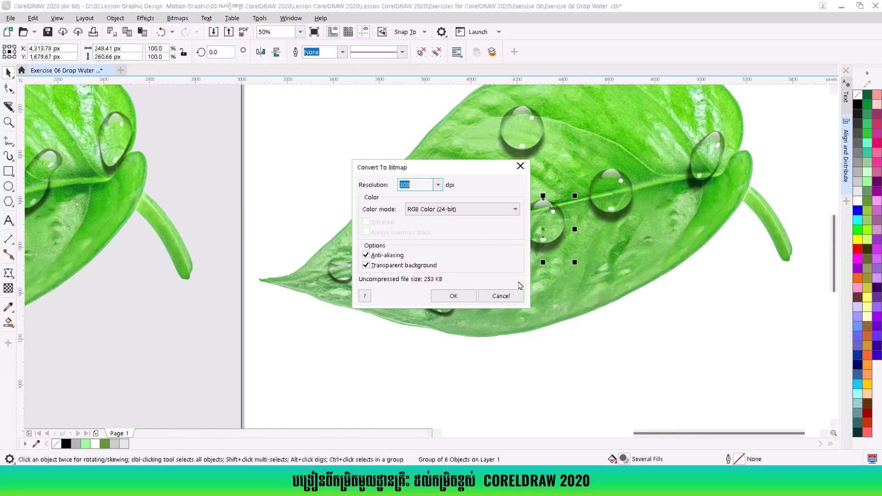
{"action": "left_click", "coordinate": [454, 295]}
Apply an envelope to the midrib drop, pulling its bottom nodes down and left and its upper-left corner inward into a slanted drop.
{"action": "left_click", "coordinate": [9, 273]}
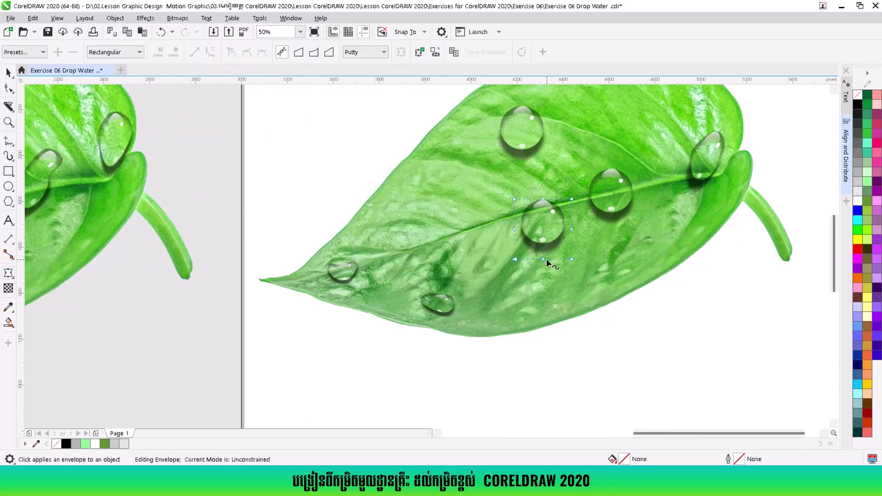
{"action": "left_click_drag", "start_coordinate": [547, 260], "coordinate": [492, 299]}
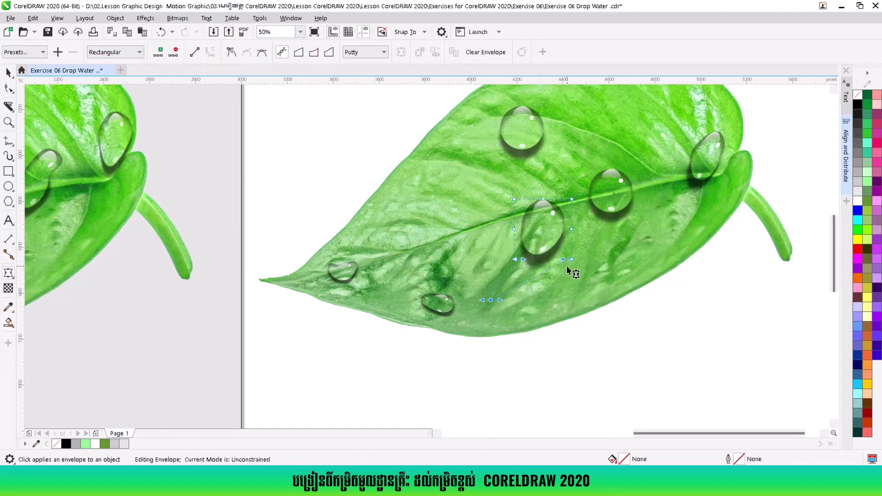
{"action": "left_click_drag", "start_coordinate": [559, 265], "coordinate": [527, 283]}
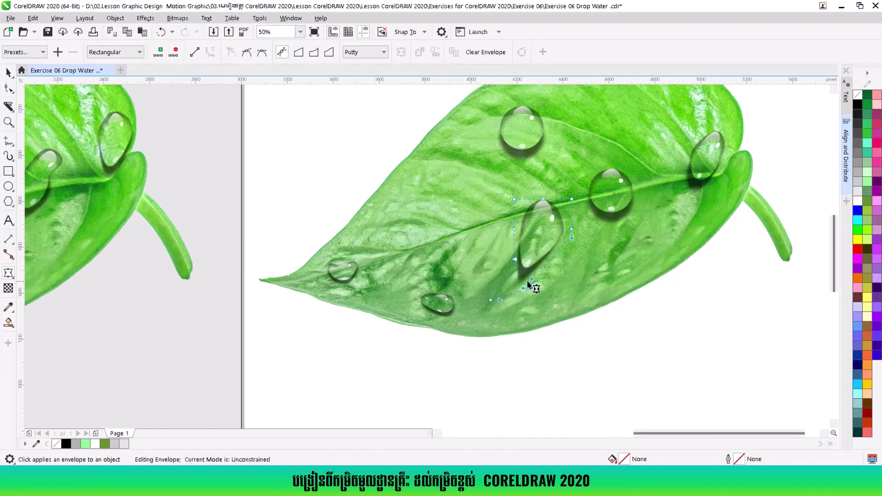
{"action": "left_click_drag", "start_coordinate": [514, 198], "coordinate": [536, 226]}
Scale the slanted midrib drop to 50.7%, reposition it just below the midrib and deselect it.
{"action": "left_click", "coordinate": [8, 73]}
{"action": "left_click", "coordinate": [620, 371]}
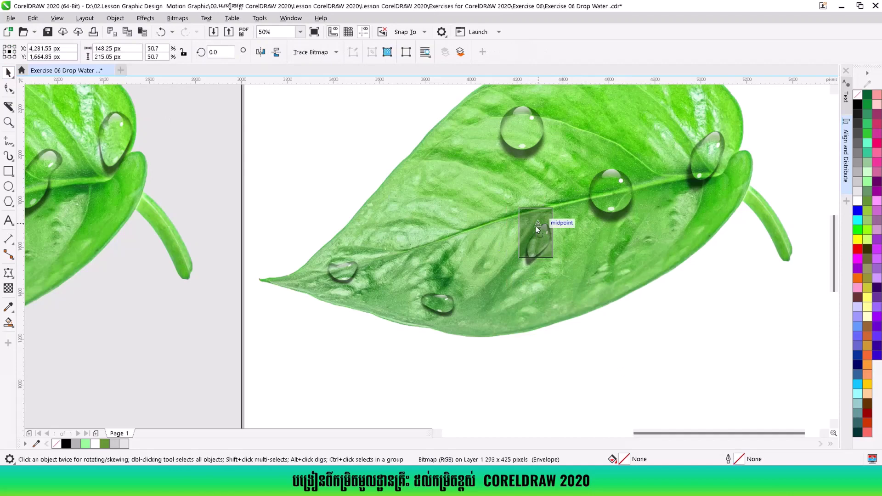
{"action": "left_click", "coordinate": [612, 340]}
Enlarge the round drop on the leaf's upper half to 115.3% and move it to X 4,192.62 px, Y 2,044.71 px.
{"action": "scroll", "coordinate": [612, 340], "scroll_direction": "down", "scroll_amount": 1}
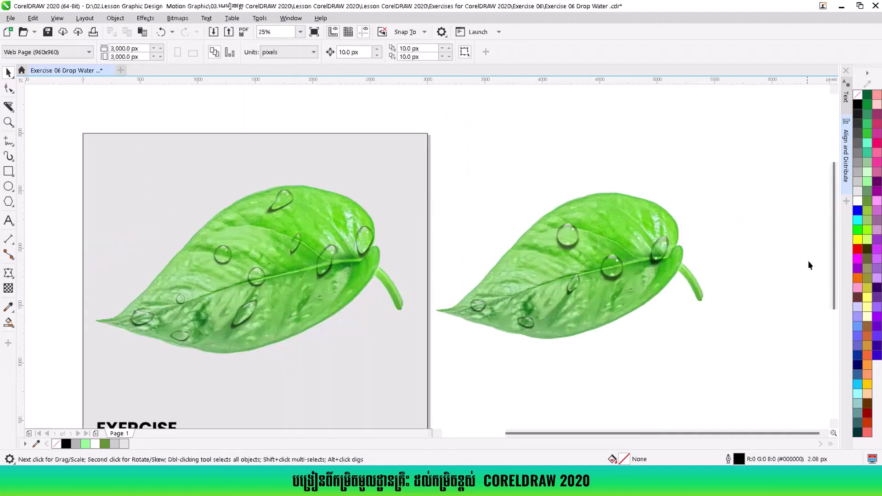
{"action": "scroll", "coordinate": [620, 185], "scroll_direction": "down", "scroll_amount": 3}
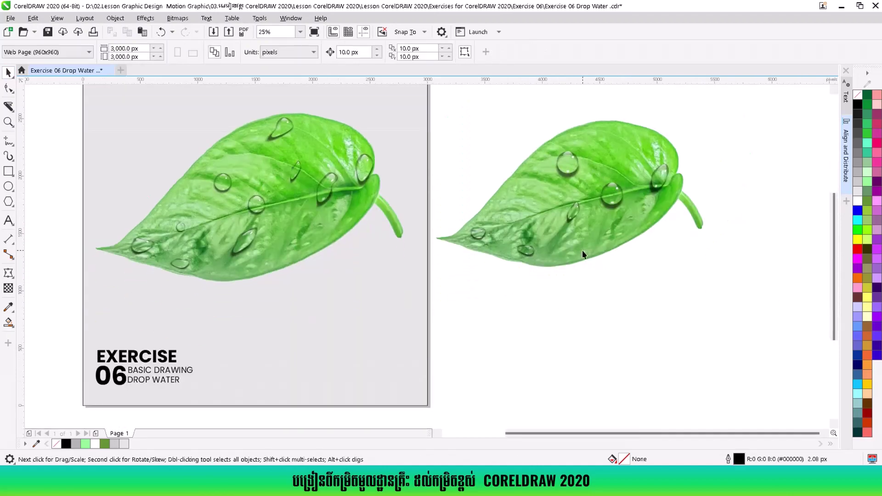
{"action": "left_click", "coordinate": [557, 165]}
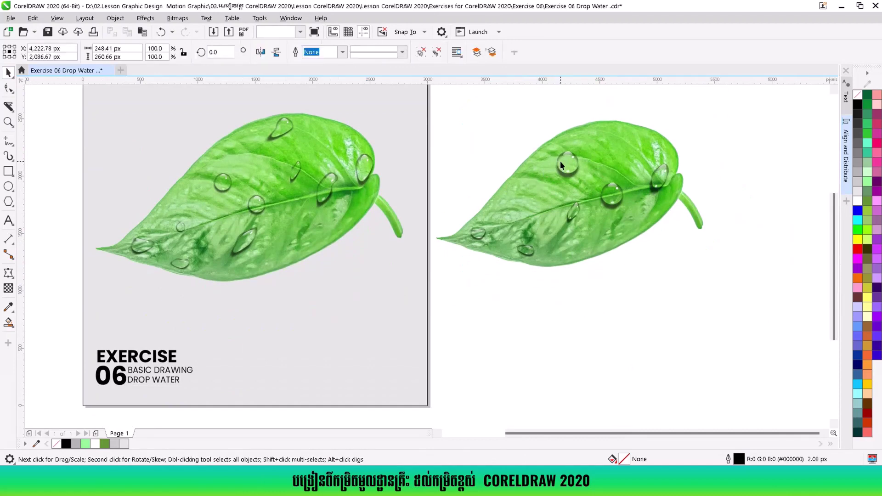
{"action": "left_click_drag", "start_coordinate": [583, 149], "coordinate": [588, 151]}
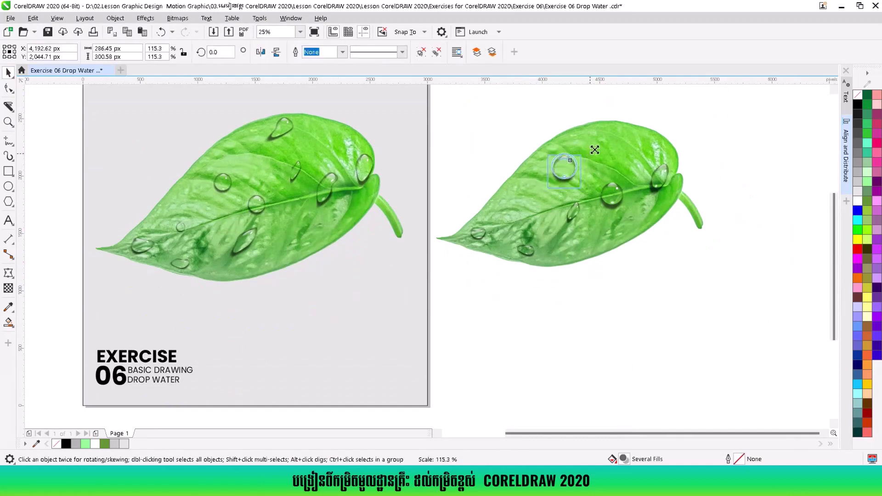
{"action": "left_click", "coordinate": [645, 268]}
Scale down the other round drop on the midrib and move it just above the midrib.
{"action": "left_click", "coordinate": [611, 192]}
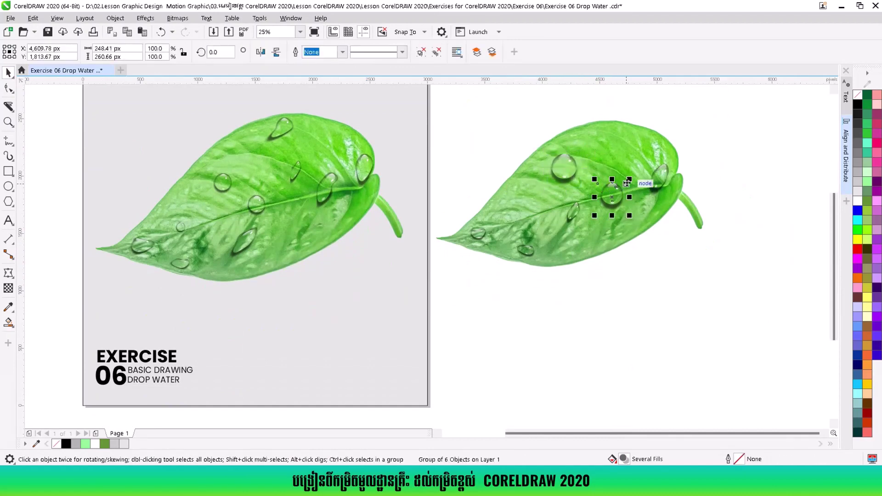
{"action": "mouse_move", "coordinate": [628, 182]}
{"action": "left_mouse_down"}
{"action": "mouse_move", "coordinate": [612, 192]}
{"action": "mouse_move", "coordinate": [617, 181]}
{"action": "left_mouse_up"}
{"action": "left_click", "coordinate": [649, 289]}
{"action": "left_click", "coordinate": [614, 282]}
Move the large round drop slightly to the right, to X 4,210.1 px, Y 2,044.36 px.
{"action": "scroll", "coordinate": [664, 206], "scroll_direction": "up", "scroll_amount": 2}
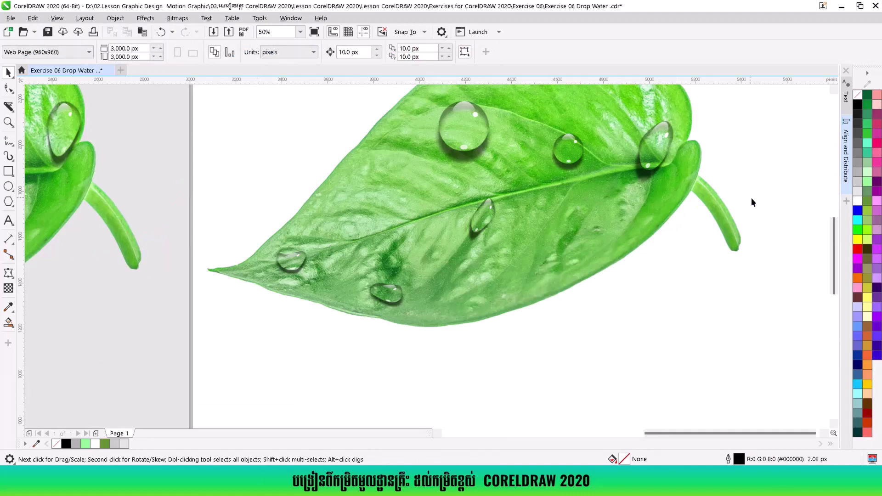
{"action": "scroll", "coordinate": [752, 206], "scroll_direction": "up", "scroll_amount": 2}
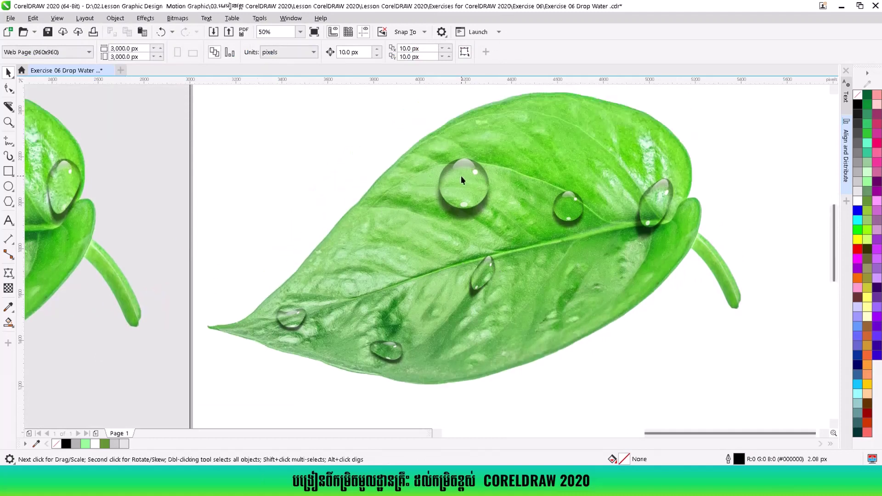
{"action": "left_click_drag", "start_coordinate": [461, 176], "coordinate": [479, 187]}
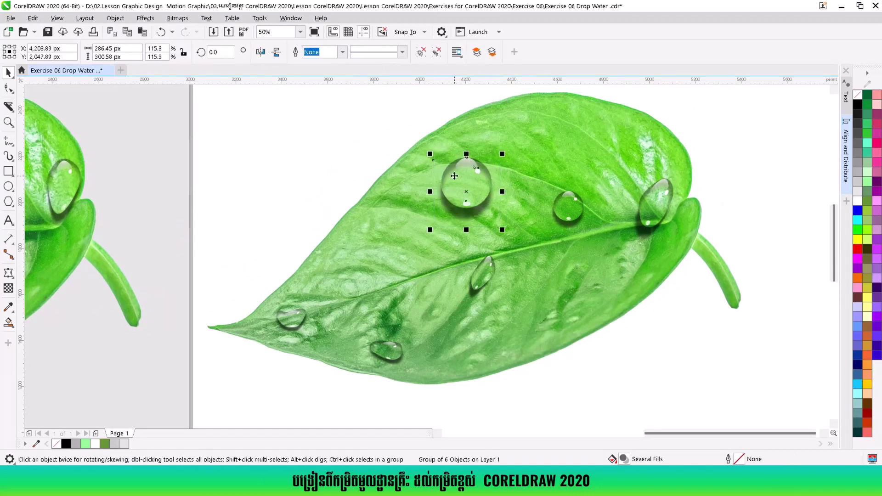
{"action": "left_click_drag", "start_coordinate": [463, 191], "coordinate": [464, 192]}
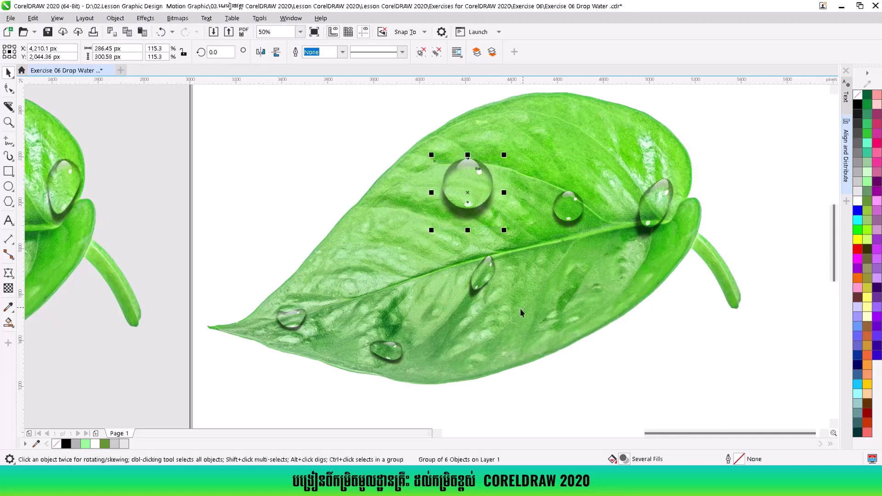
Compare the water drops on the new leaf with those on the reference leaf side by side.
{"action": "scroll", "coordinate": [514, 309], "scroll_direction": "down", "scroll_amount": 2}
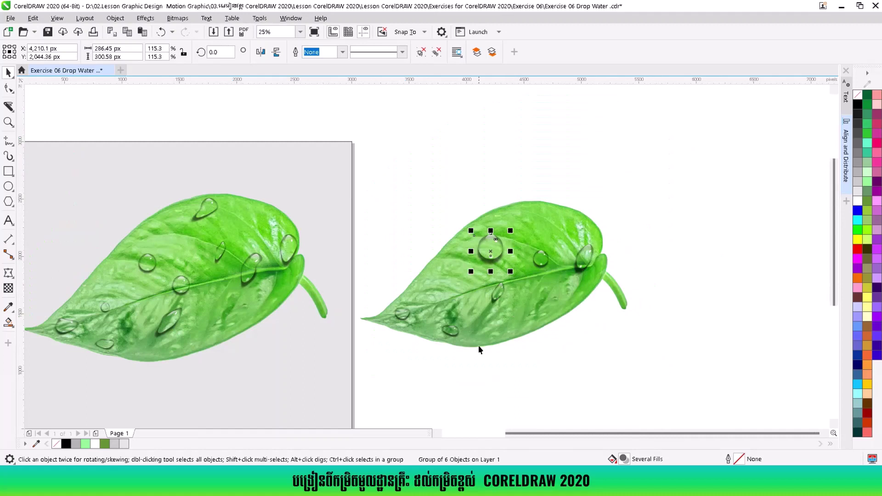
{"action": "left_click", "coordinate": [582, 433]}
{"action": "left_click_drag", "start_coordinate": [584, 436], "coordinate": [571, 436]}
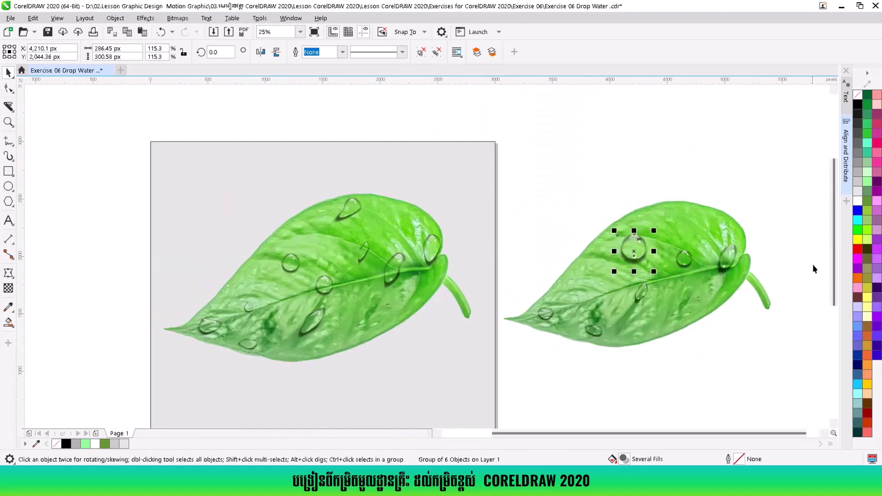
{"action": "left_click_drag", "start_coordinate": [834, 239], "coordinate": [839, 263]}
{"action": "left_click", "coordinate": [674, 291]}
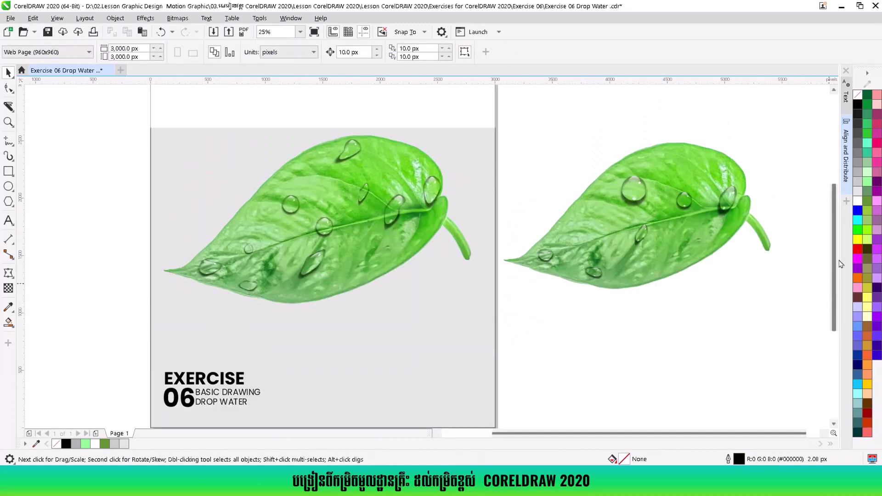
{"action": "left_click_drag", "start_coordinate": [645, 434], "coordinate": [660, 434]}
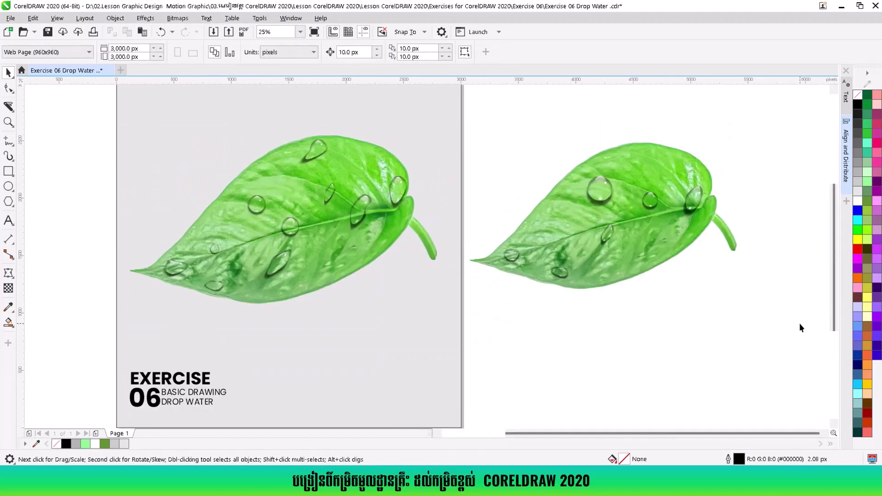